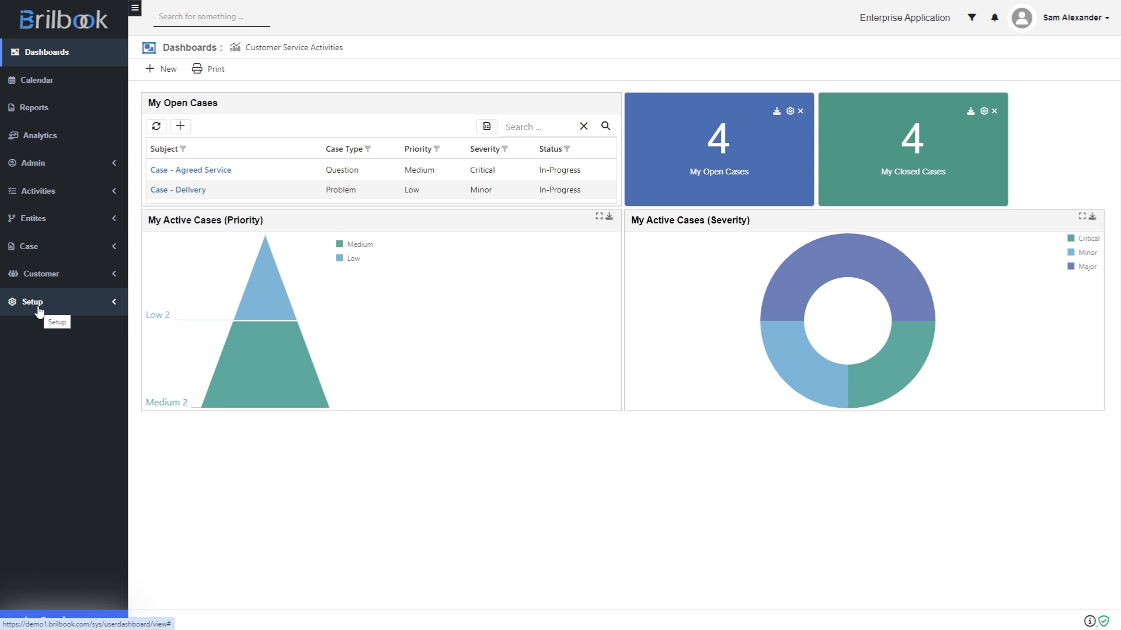
# - Open Contract Templates under Setup and start a new blank contract template
pyautogui.click(37, 309)
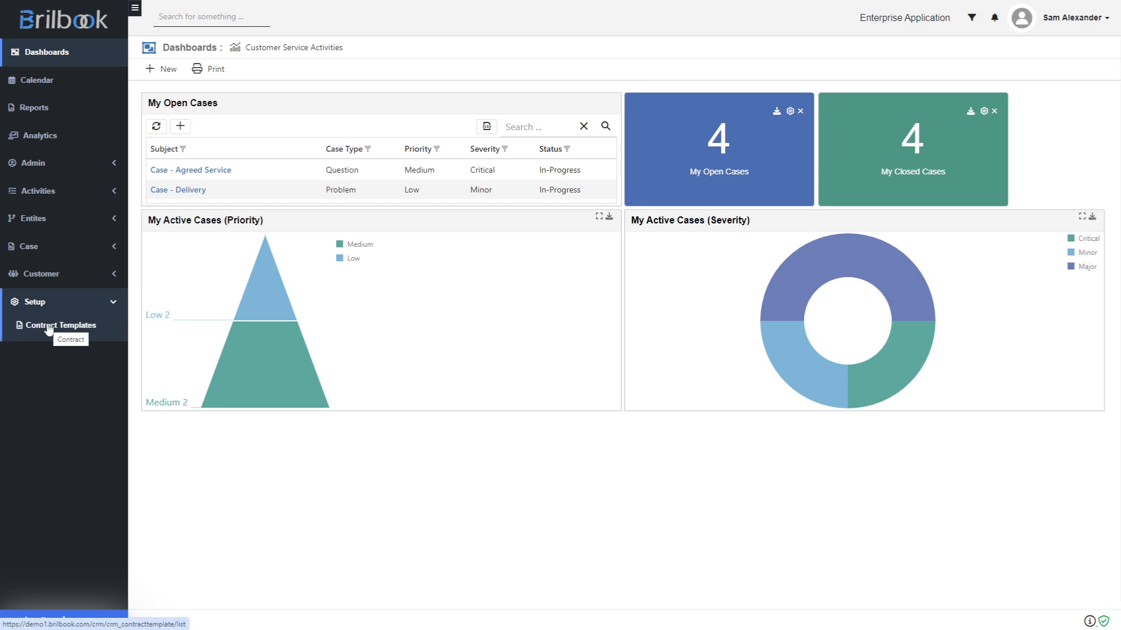
pyautogui.click(49, 329)
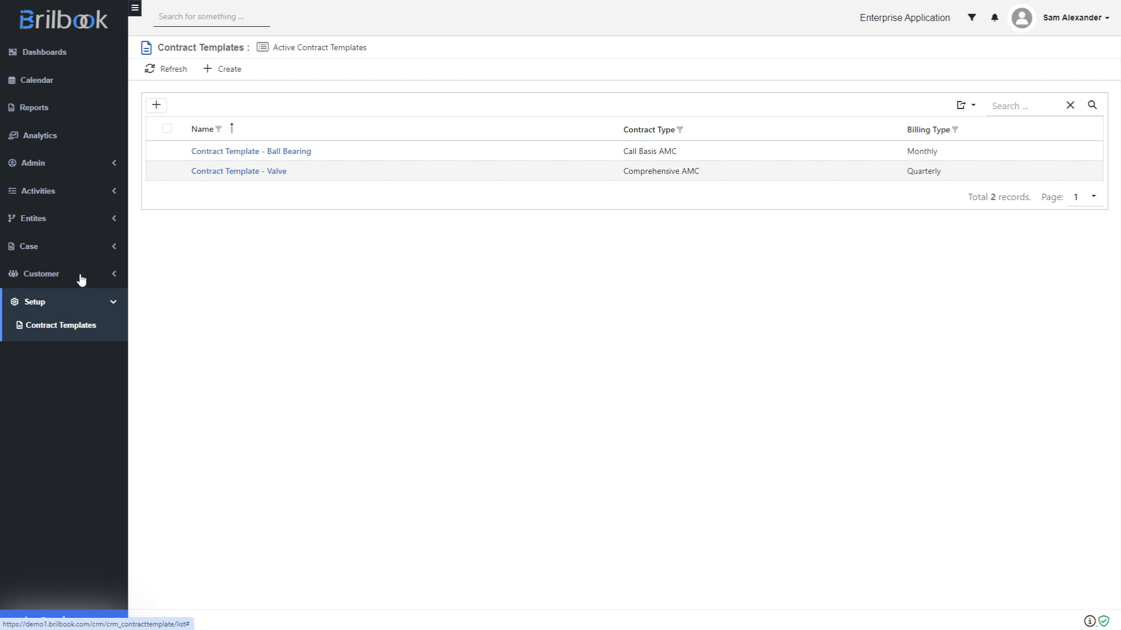
pyautogui.click(220, 73)
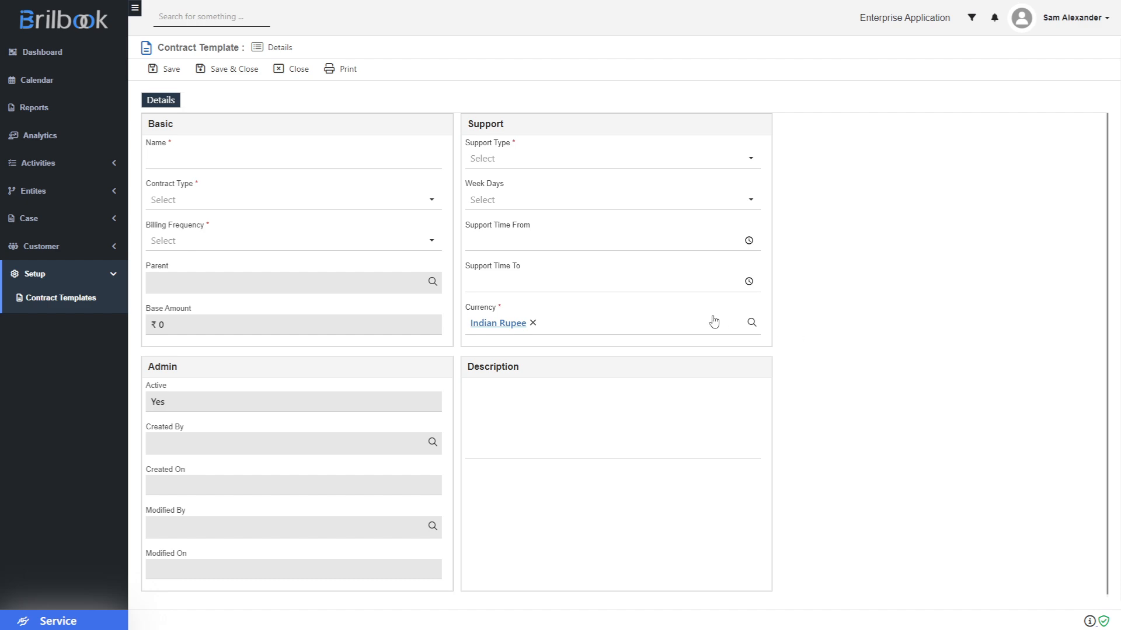
# - Enter 'Contract Template for Ball Bearing' as the template name, correcting typos
pyautogui.click(181, 157)
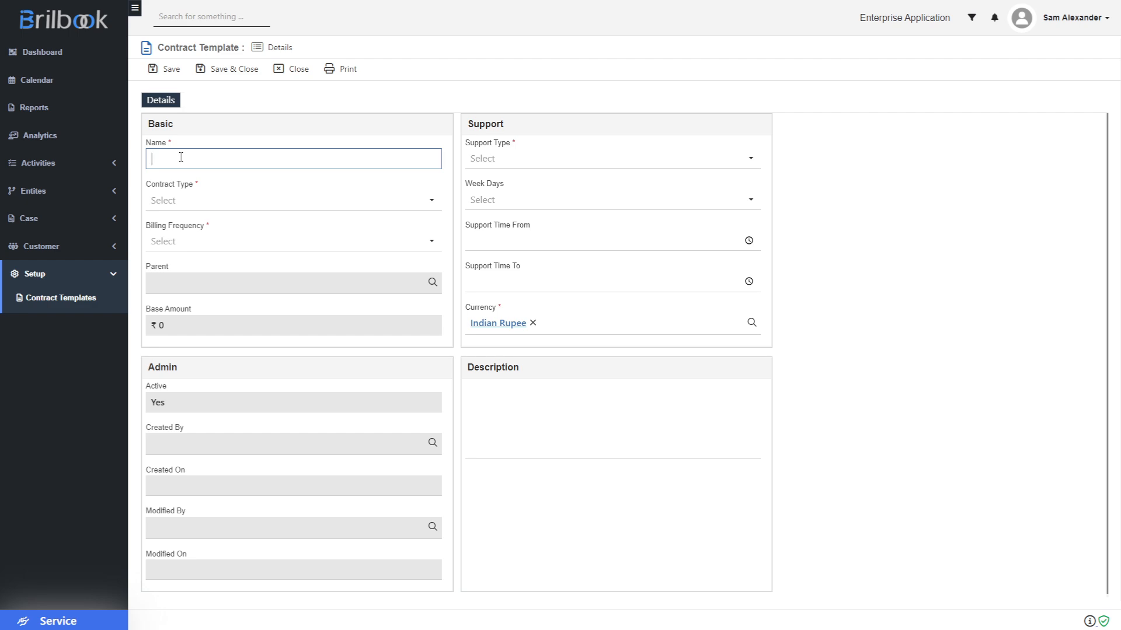
pyautogui.write('cONT')
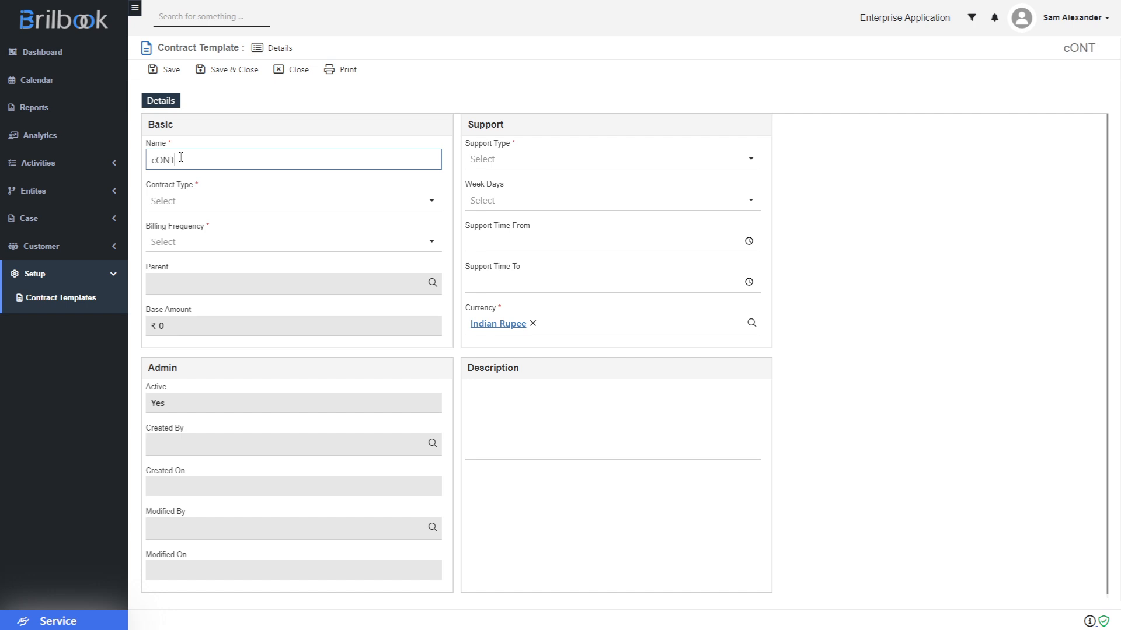
pyautogui.press('BackSpace')
pyautogui.press('BackSpace')
pyautogui.press('BackSpace')
pyautogui.press('BackSpace')
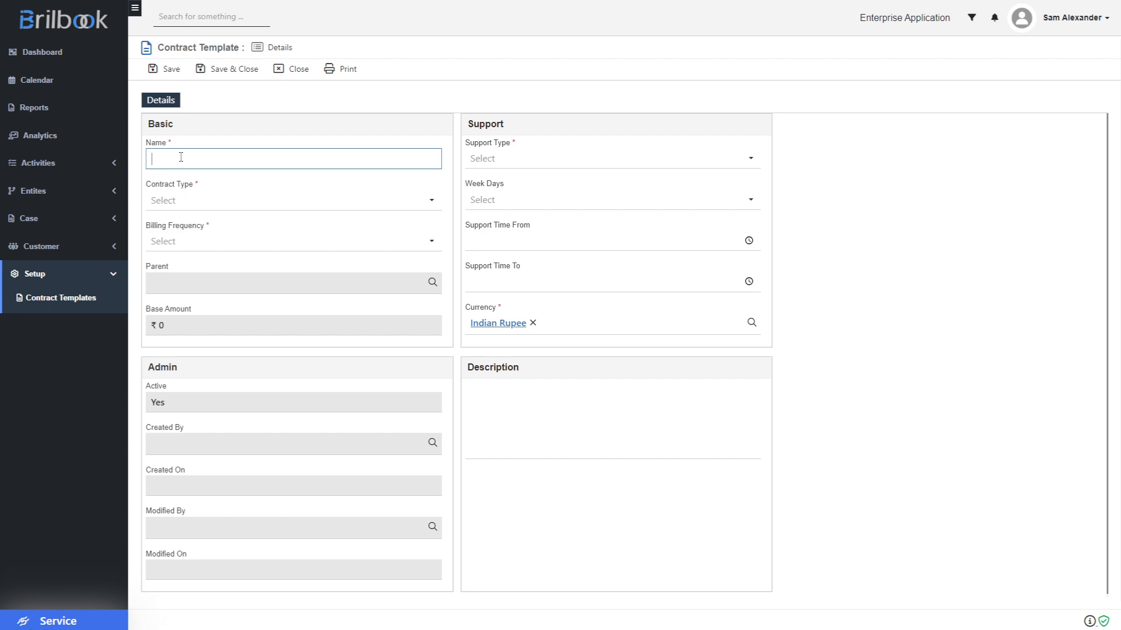
pyautogui.write('Con')
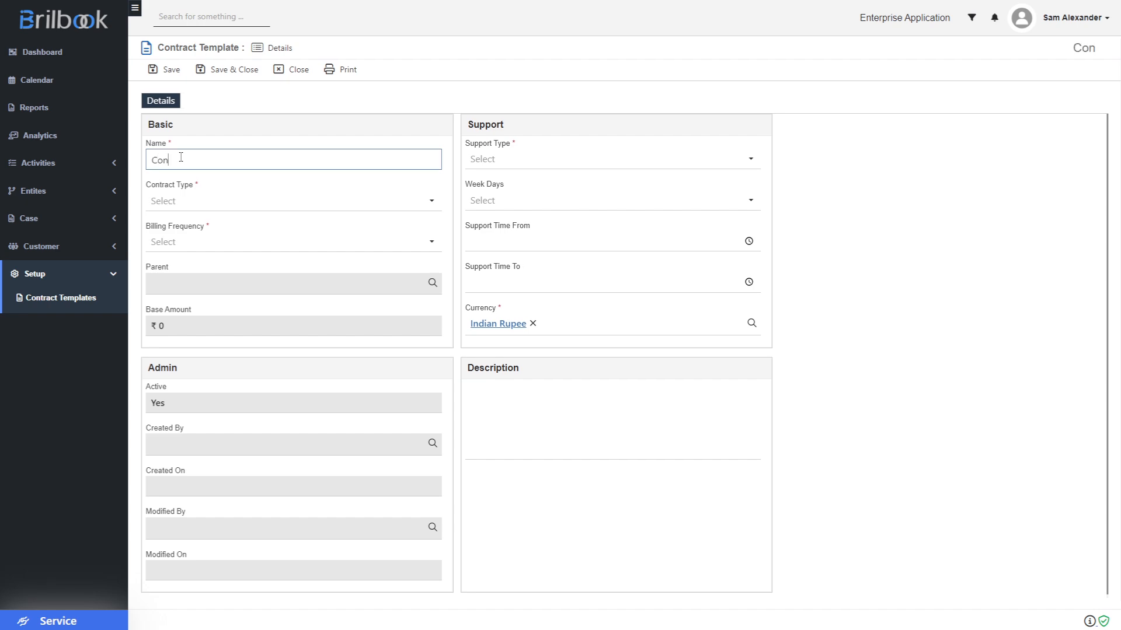
pyautogui.write('tract Template f')
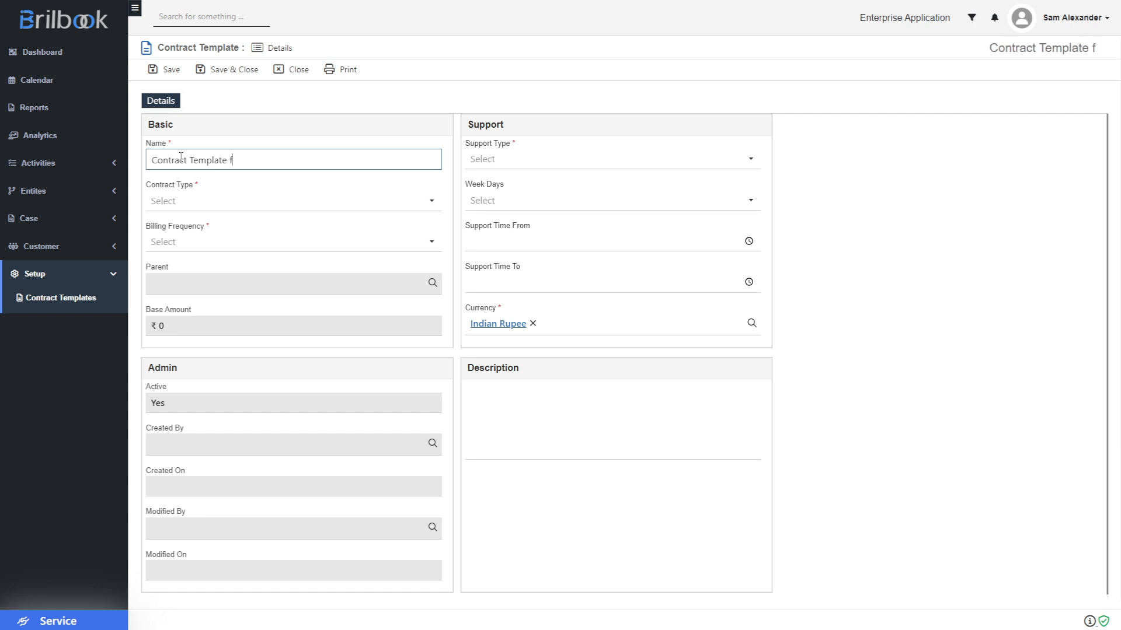
pyautogui.write('or Ball ')
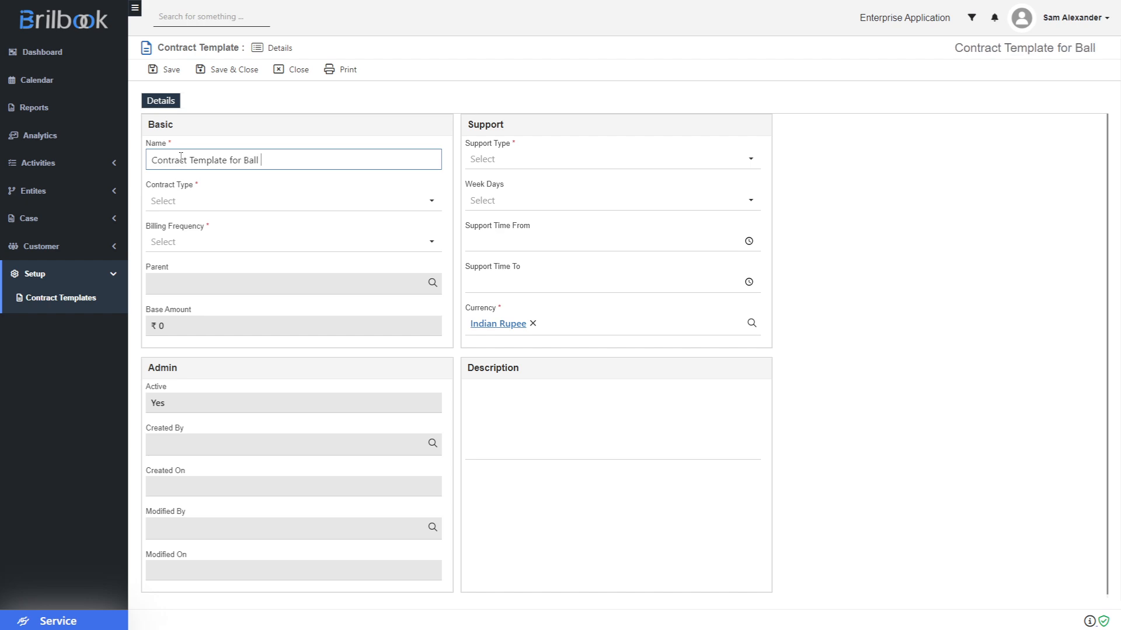
pyautogui.write('Bearing')
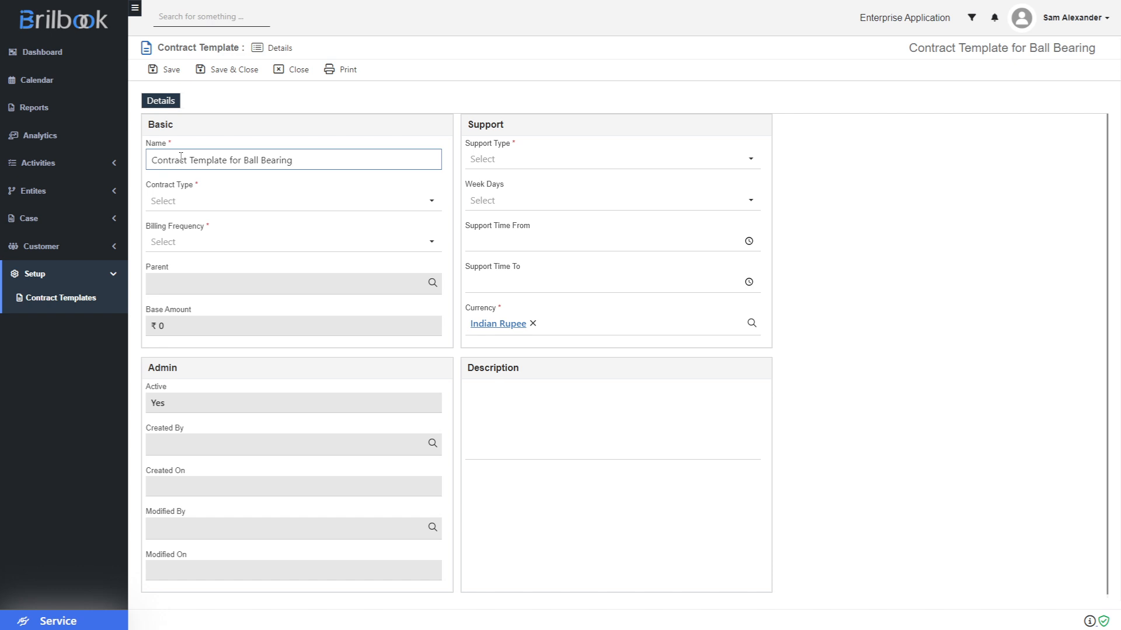
pyautogui.click(186, 202)
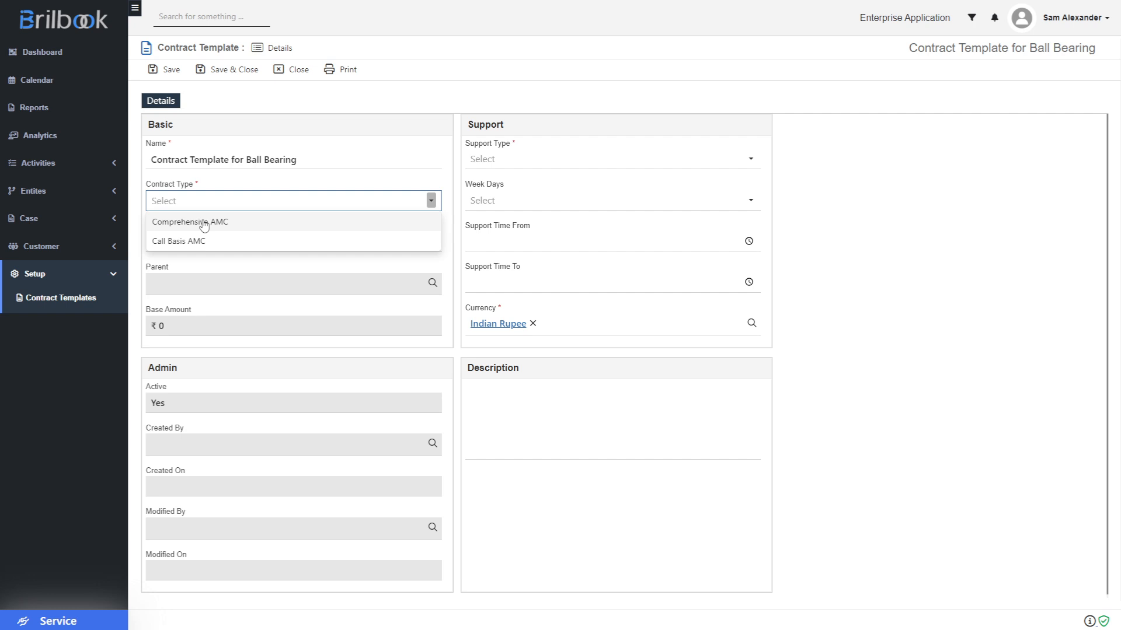
# - Set Contract Type to Comprehensive AMC and Billing Frequency to Yearly
pyautogui.click(203, 225)
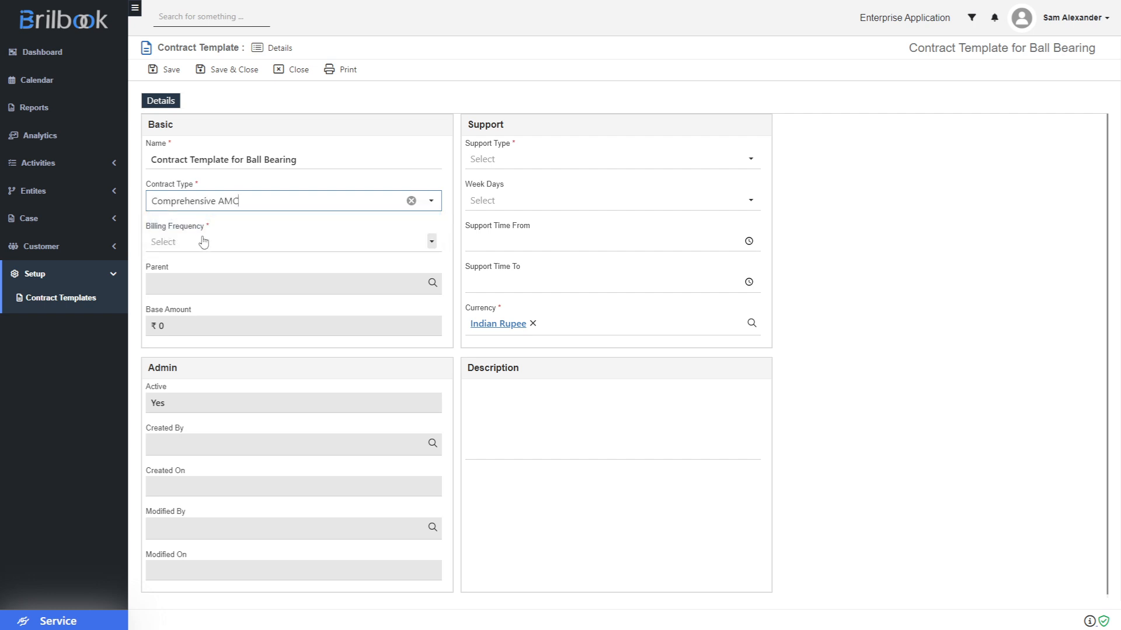
pyautogui.click(204, 242)
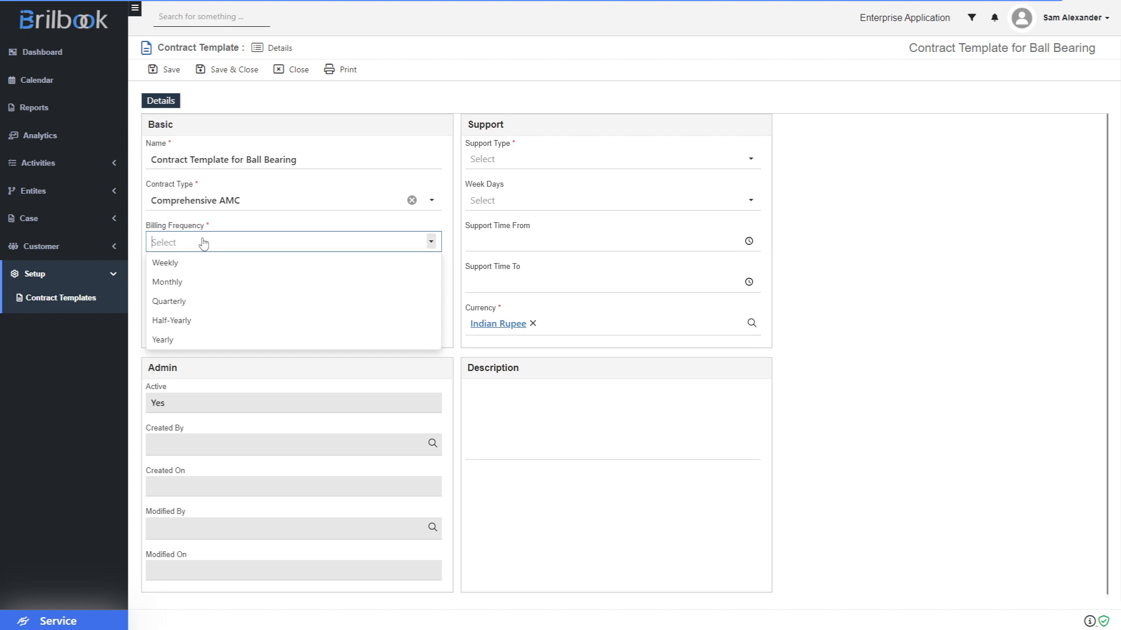
pyautogui.click(163, 340)
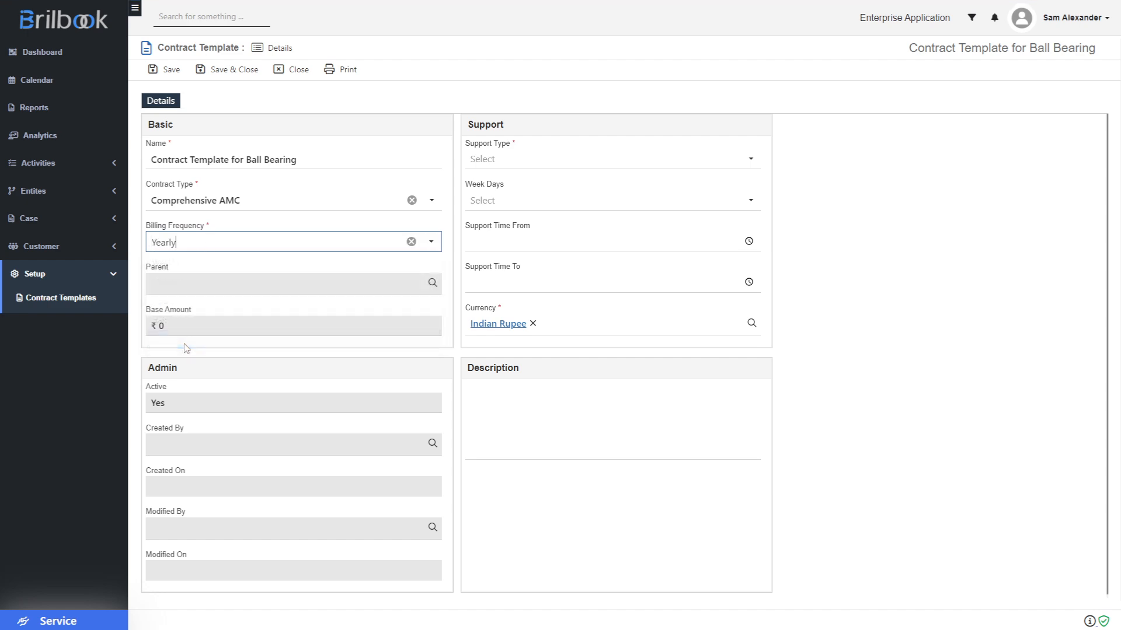
pyautogui.click(498, 167)
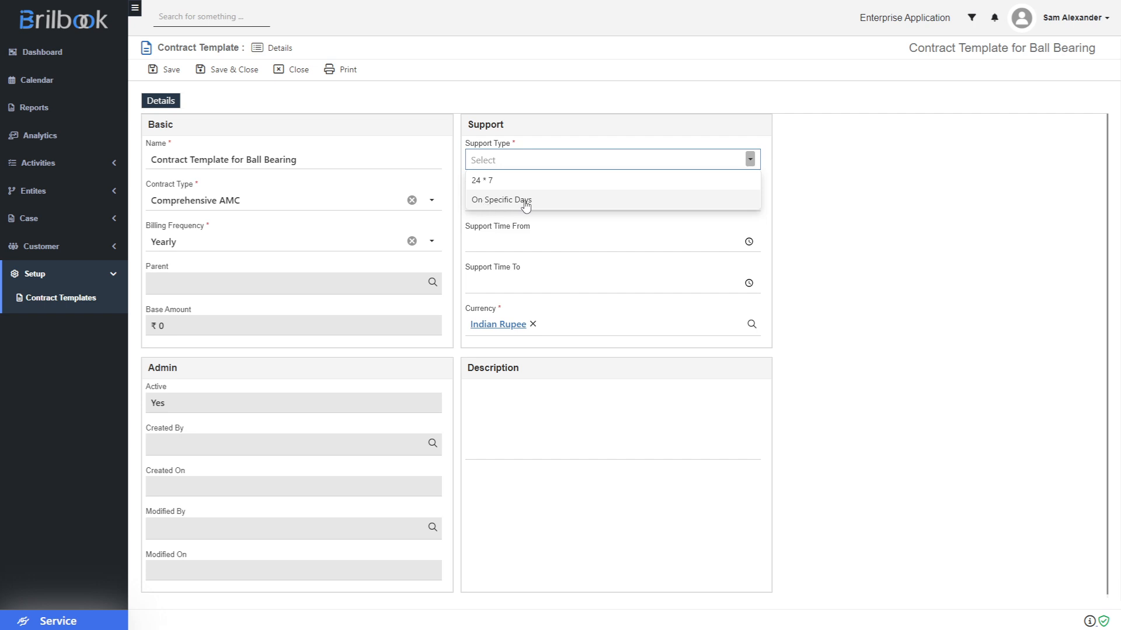
# - Set the template's Support Type to On Specific Days
pyautogui.click(490, 185)
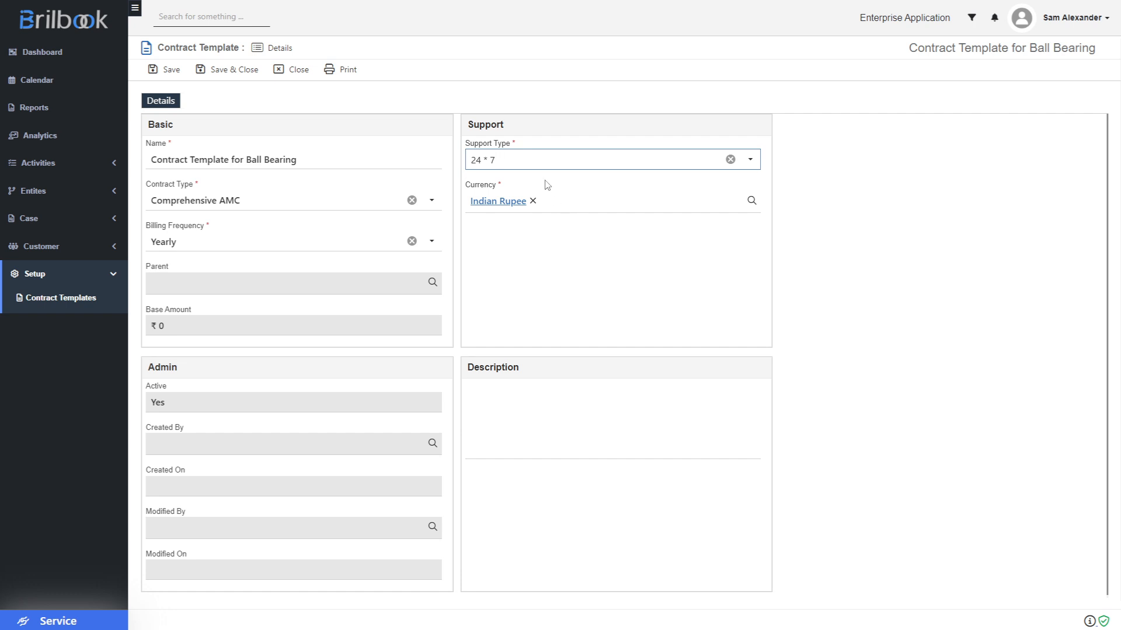
pyautogui.click(532, 167)
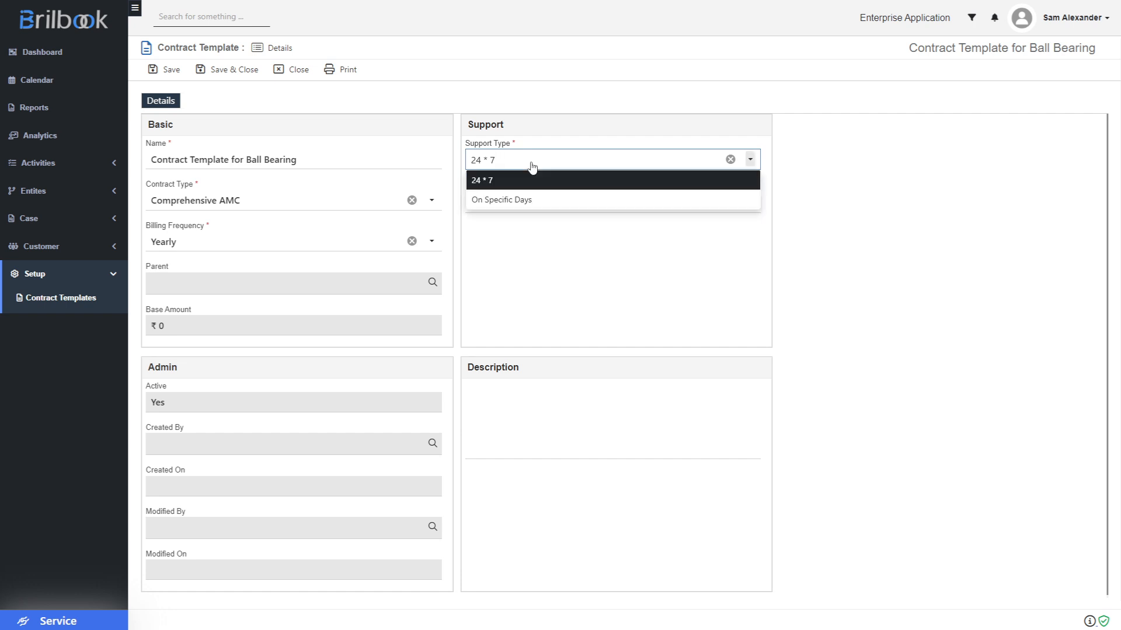
pyautogui.click(532, 200)
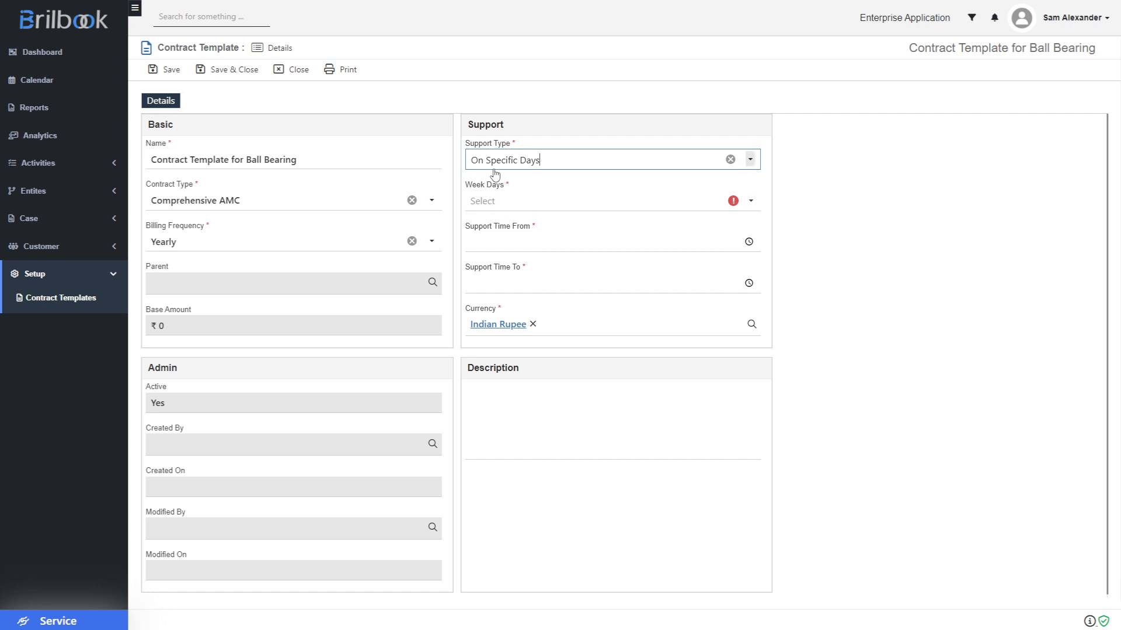
# - Select Monday, Tuesday and Friday as the support Week Days
pyautogui.click(504, 204)
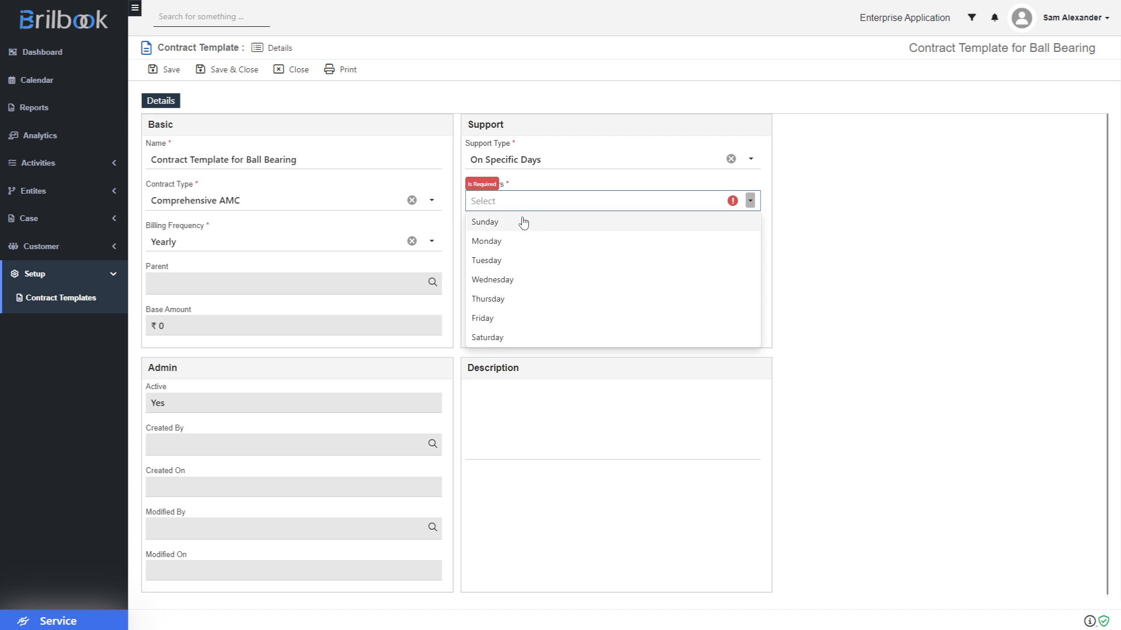
pyautogui.click(502, 241)
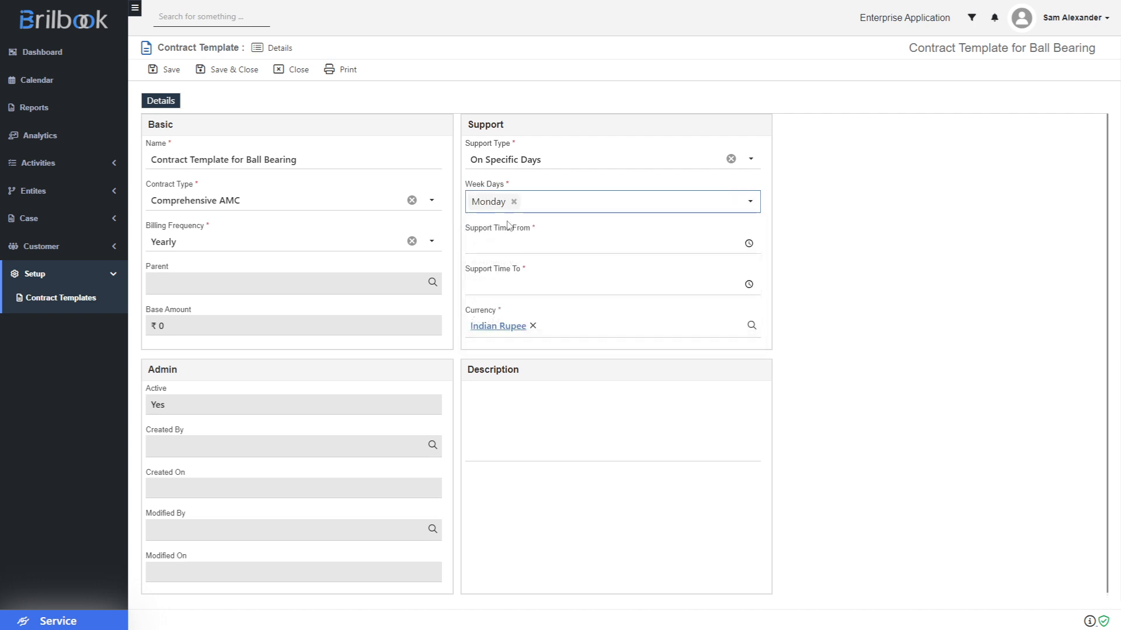
pyautogui.click(560, 204)
pyautogui.click(521, 251)
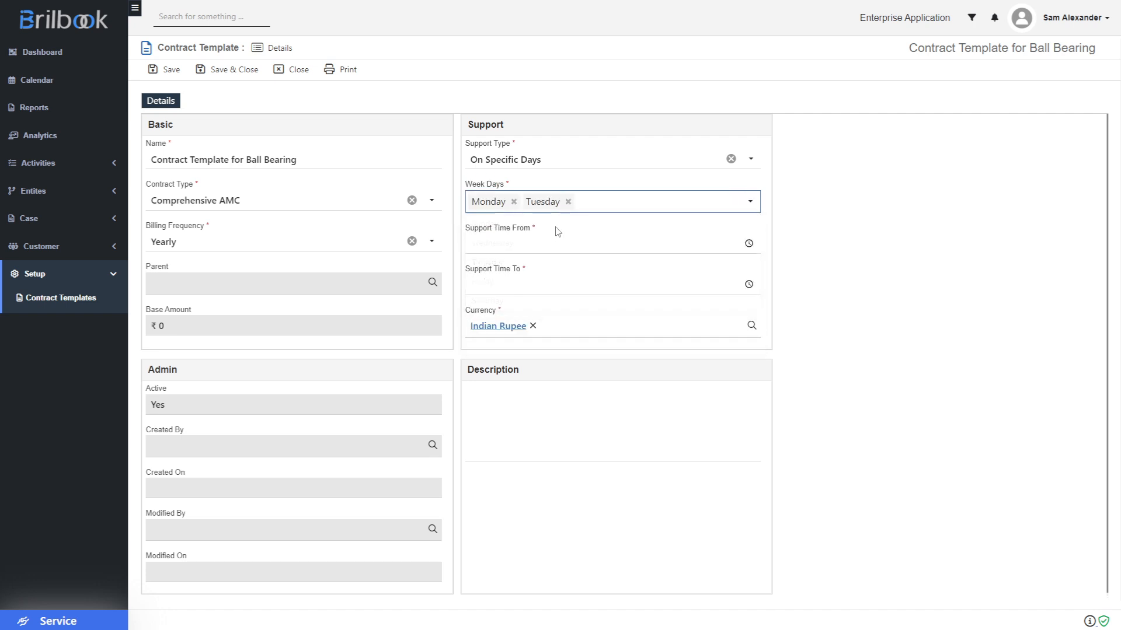
pyautogui.click(591, 209)
pyautogui.click(517, 282)
# - Set the support hours from 09:00 AM to 05:00 PM
pyautogui.click(749, 244)
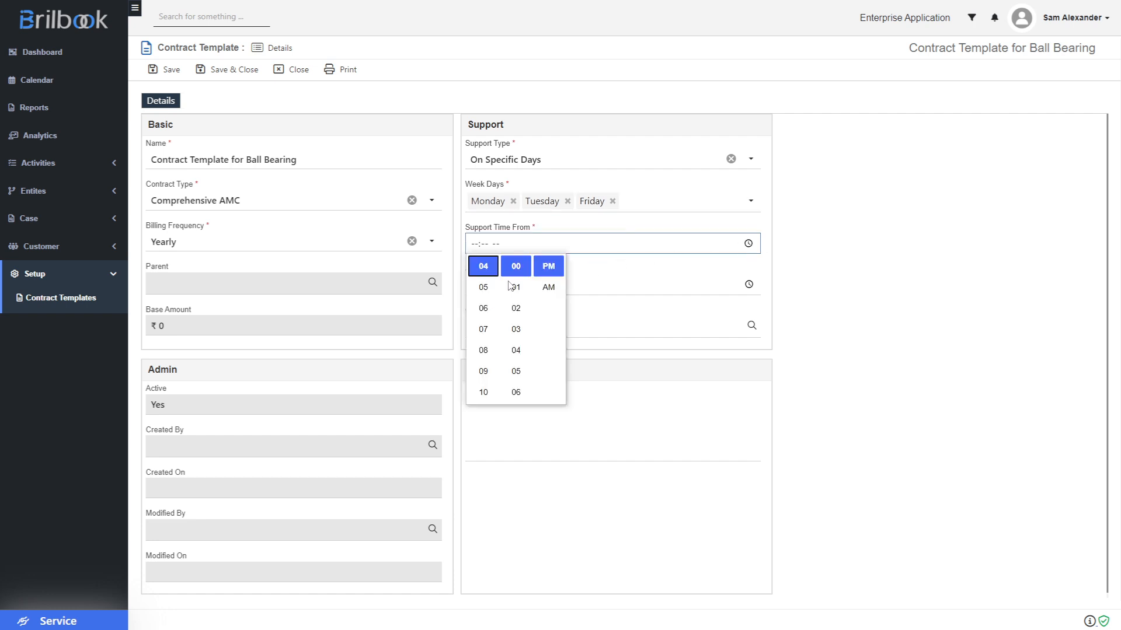
pyautogui.press('Down')
pyautogui.press('Down')
pyautogui.press('Down')
pyautogui.press('Down')
pyautogui.press('Down')
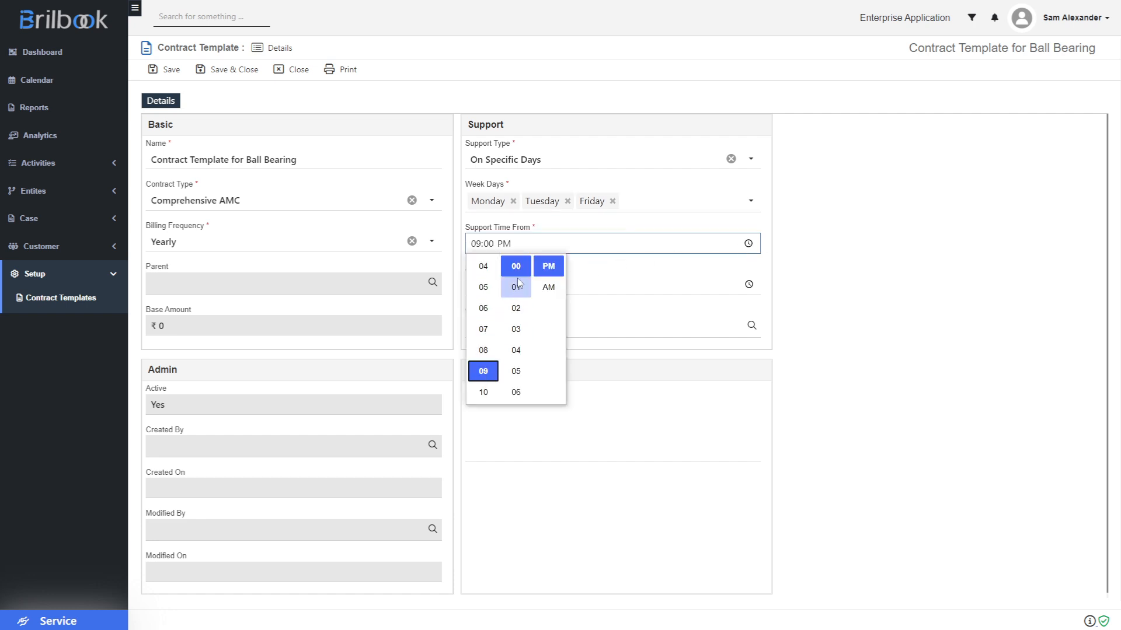
pyautogui.click(549, 288)
pyautogui.click(646, 289)
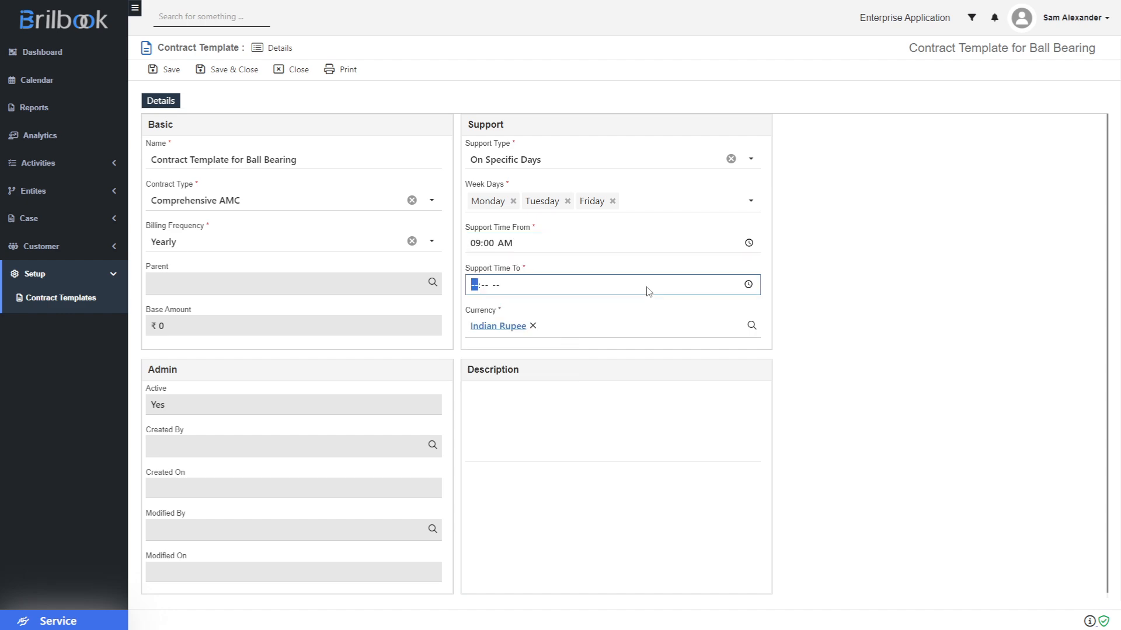
pyautogui.click(748, 284)
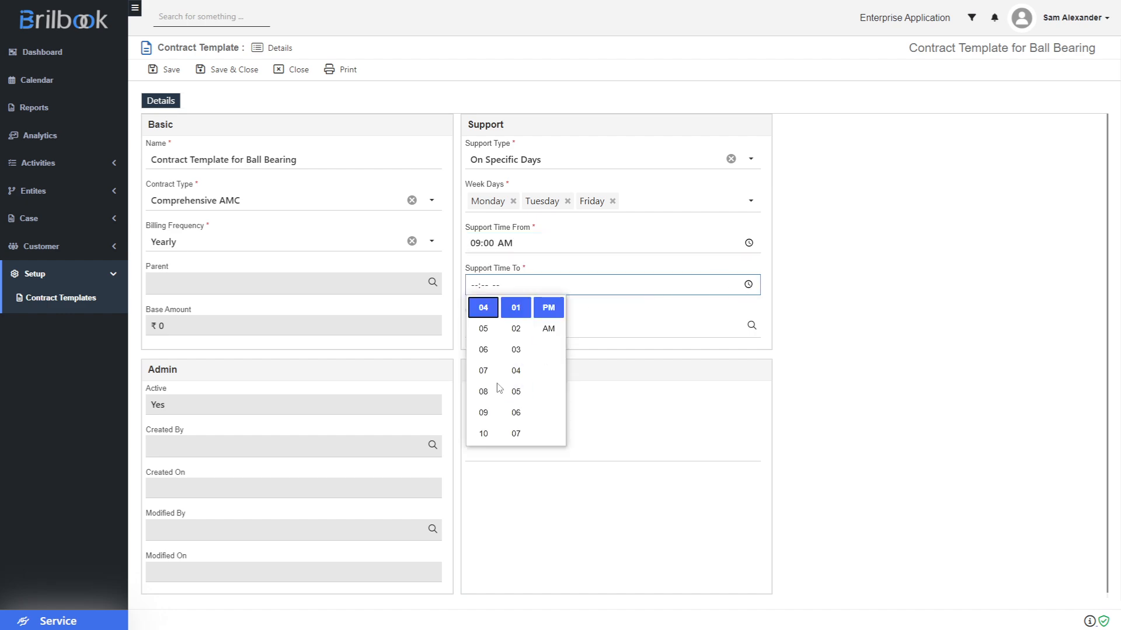
pyautogui.click(492, 330)
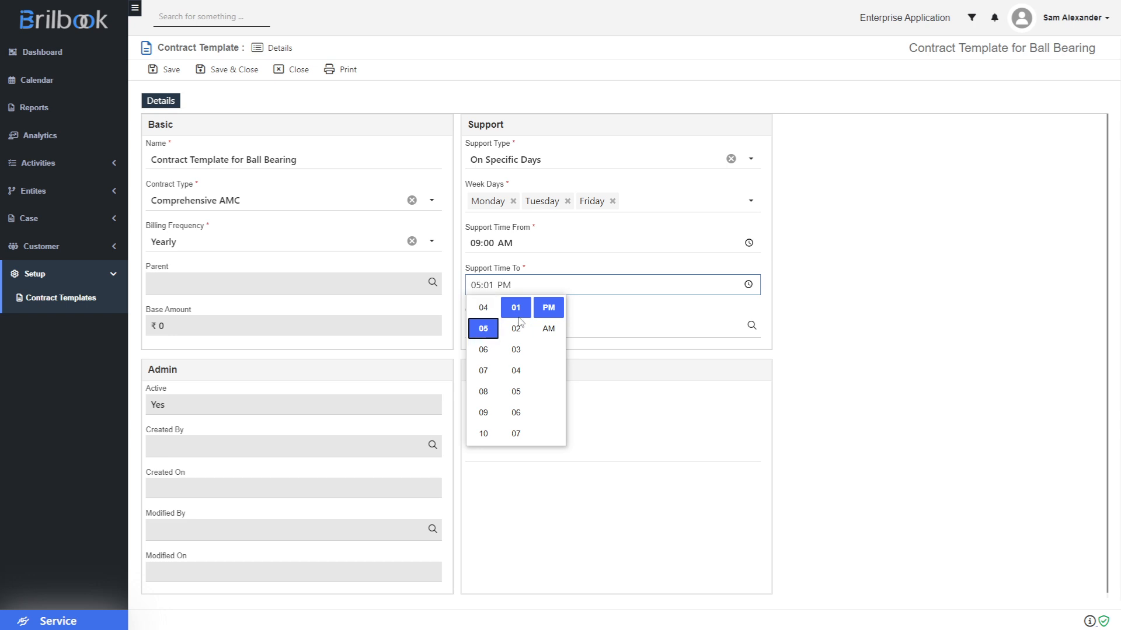
pyautogui.scroll(3, 516, 351)
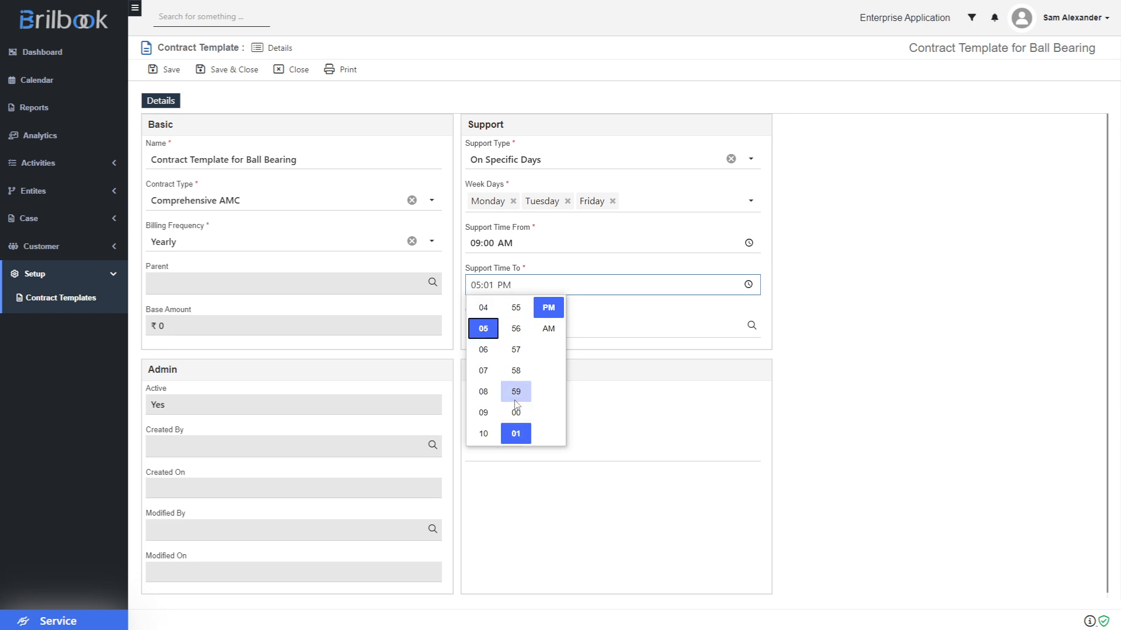
pyautogui.click(516, 399)
pyautogui.click(516, 415)
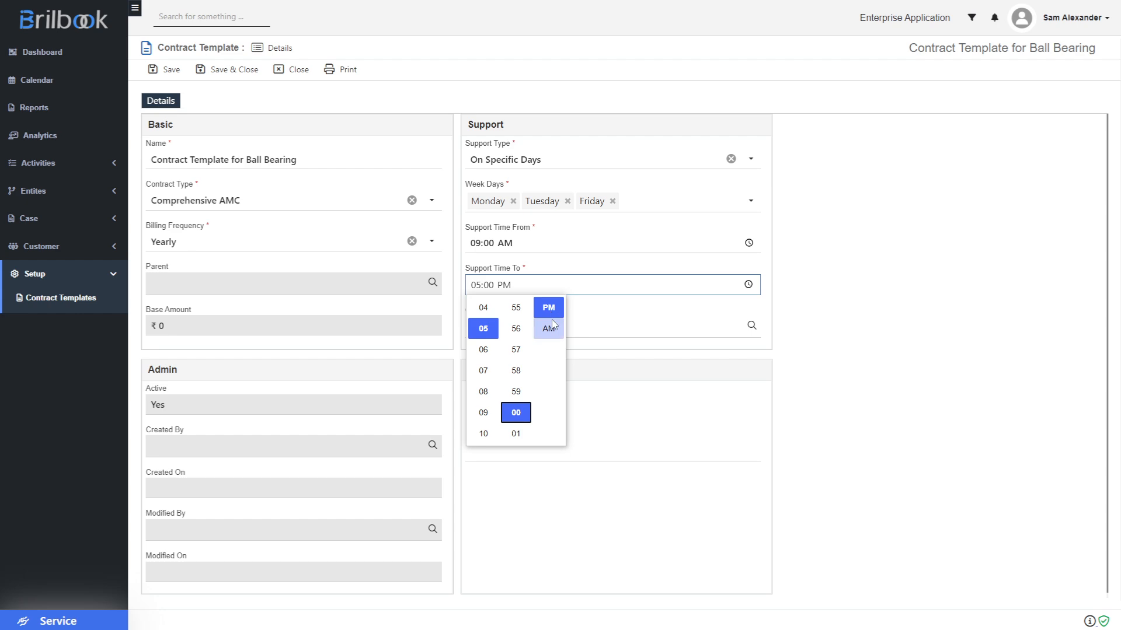
pyautogui.click(802, 309)
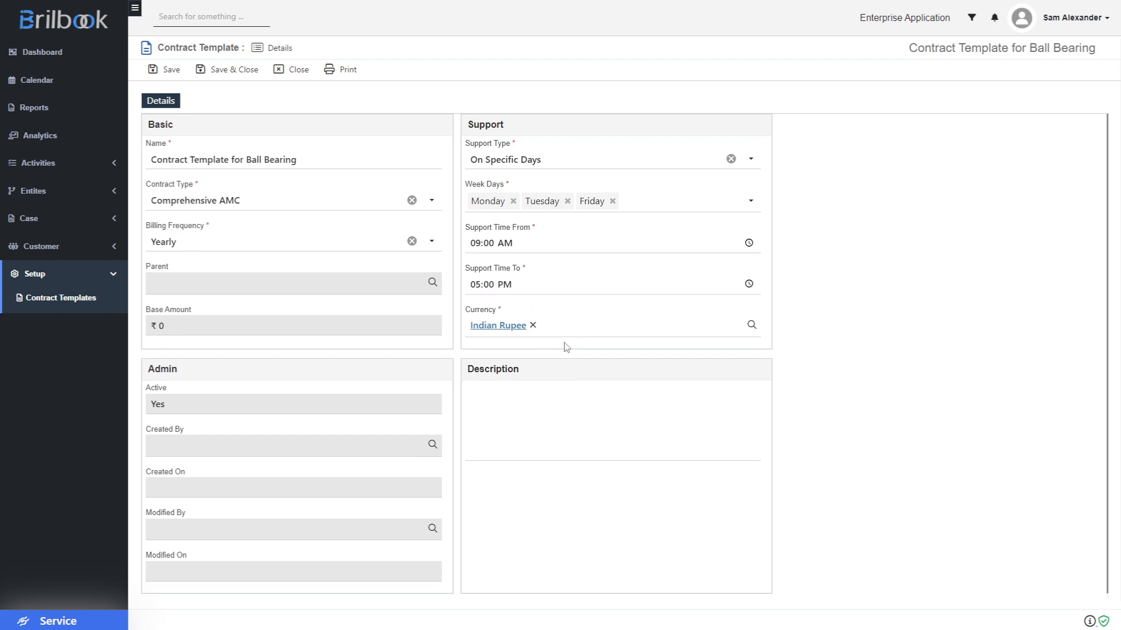
# - Keep Indian Rupee as the currency and save the template
pyautogui.click(600, 325)
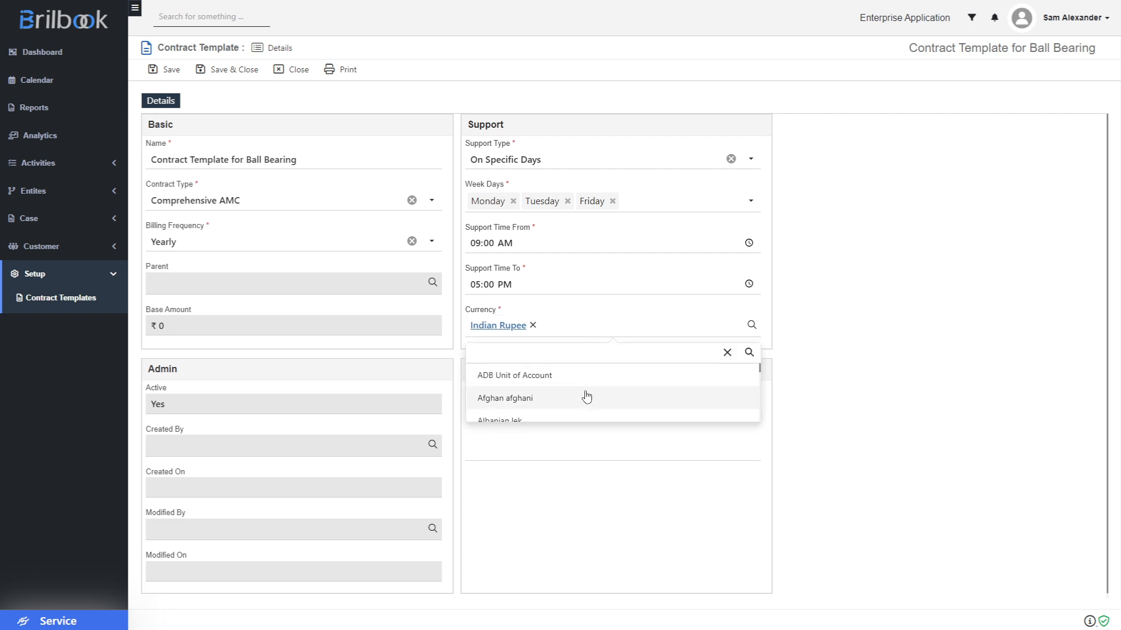
pyautogui.scroll(-8, 587, 397)
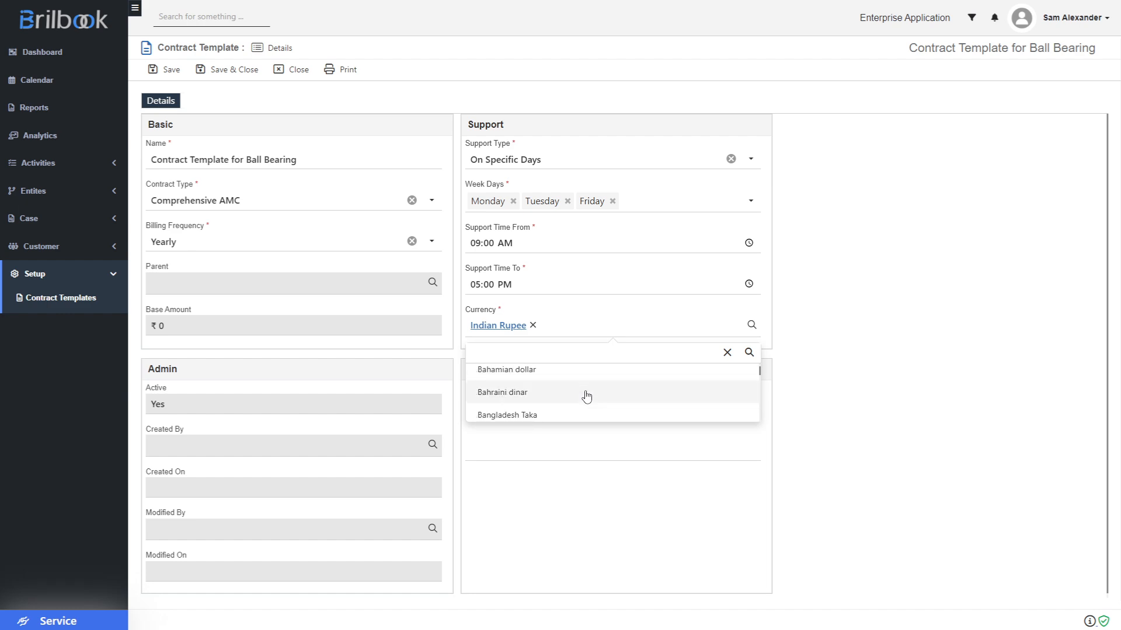
pyautogui.scroll(-4, 587, 397)
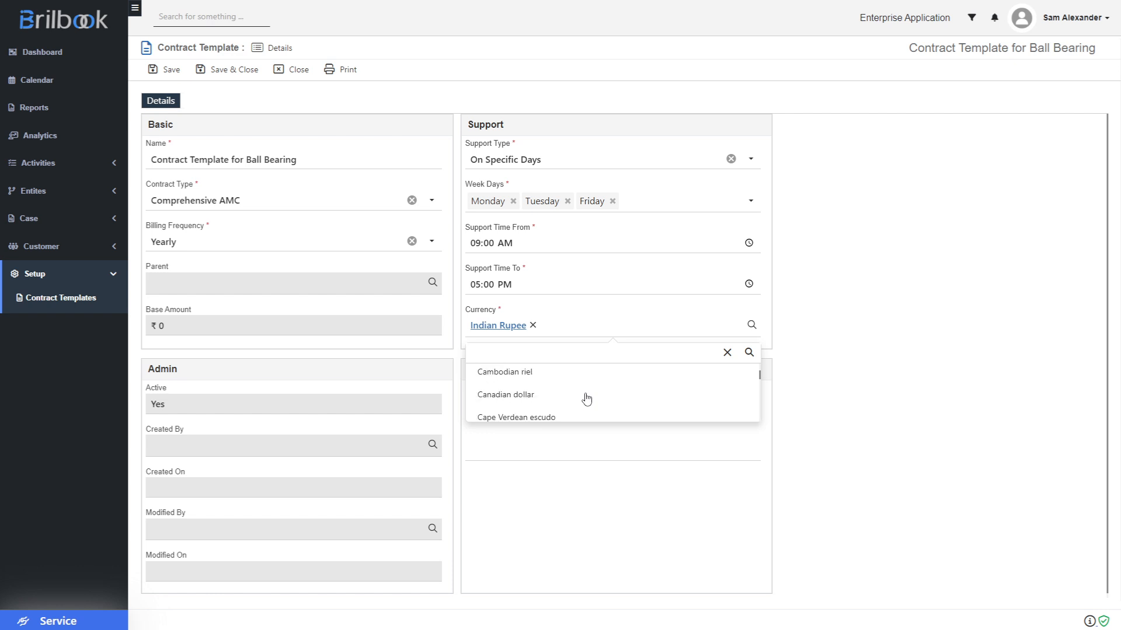
pyautogui.click(970, 354)
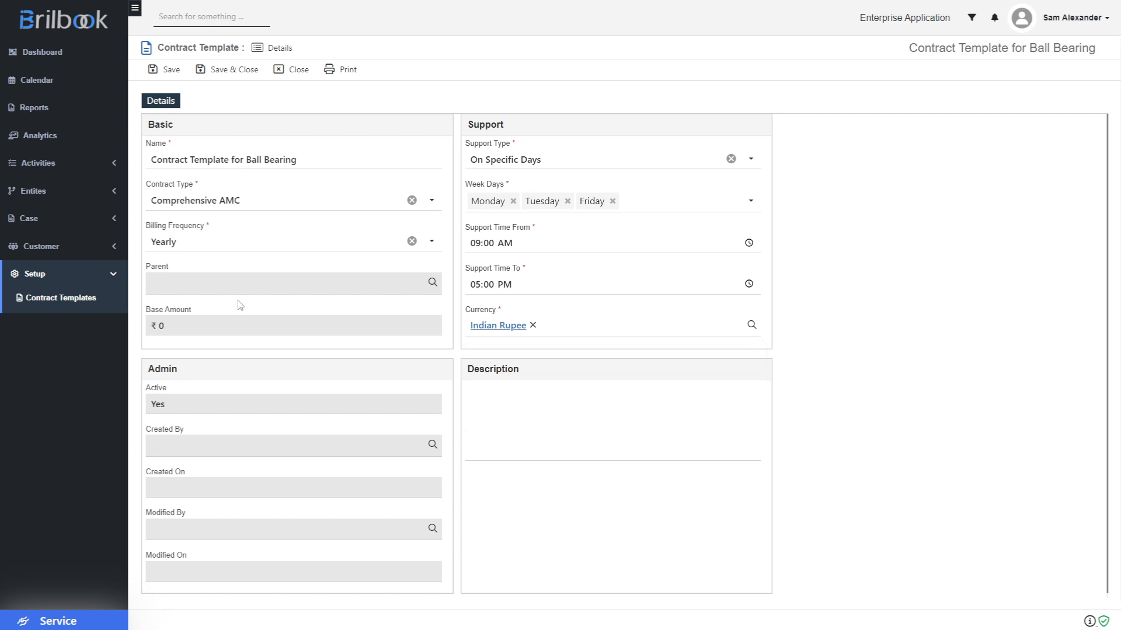
pyautogui.click(171, 71)
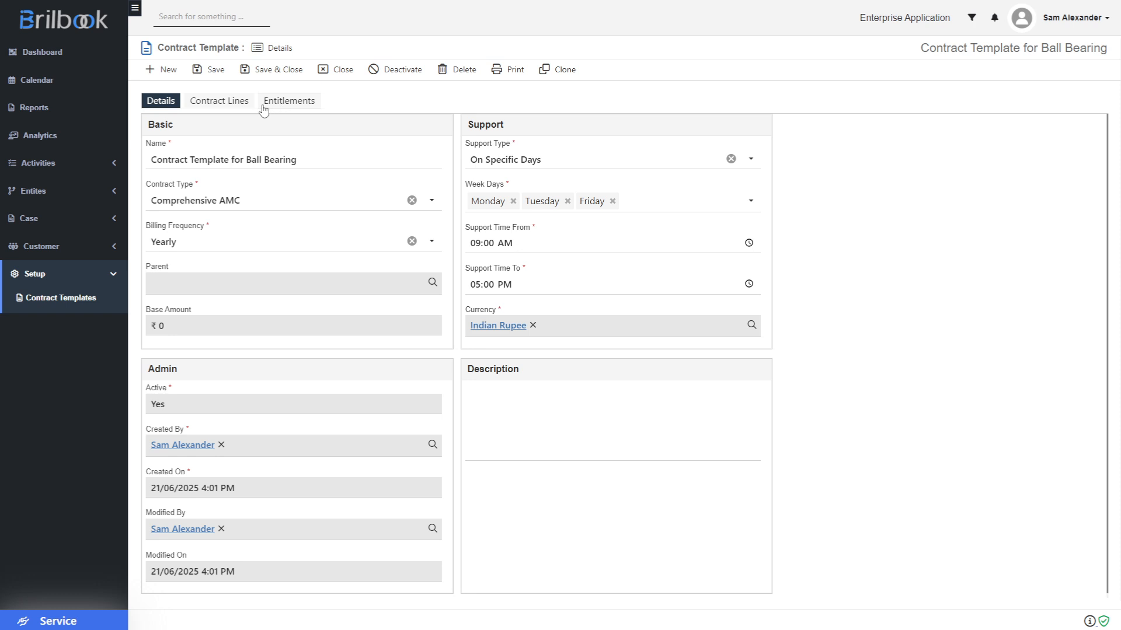
# - Add a new contract line in the full form and name it 'Maintainance service'
pyautogui.click(225, 105)
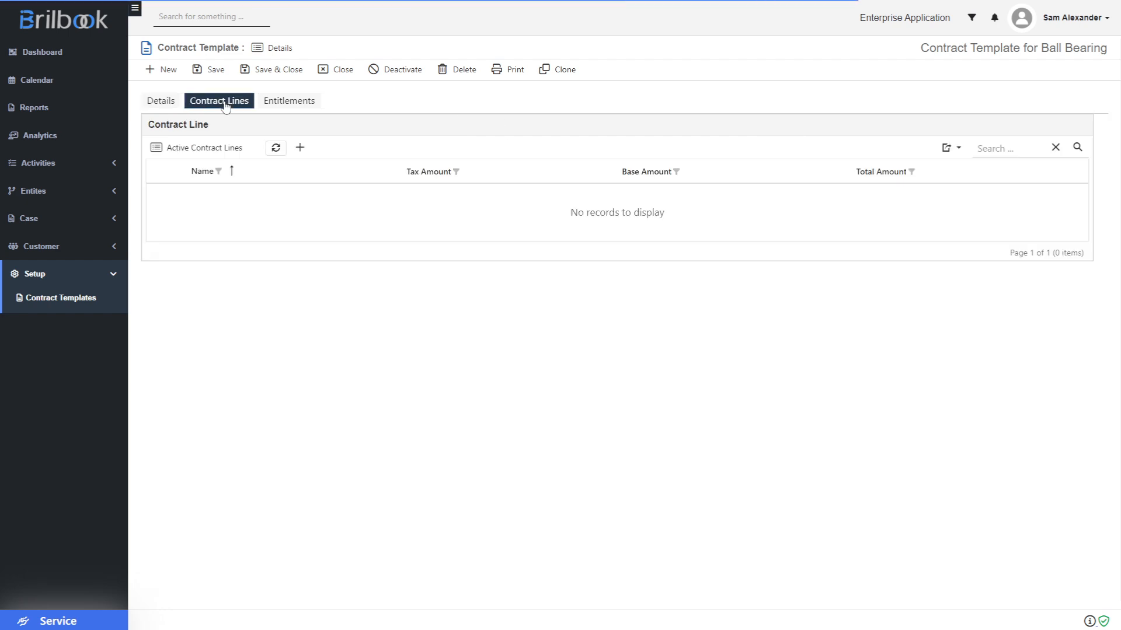
pyautogui.click(301, 149)
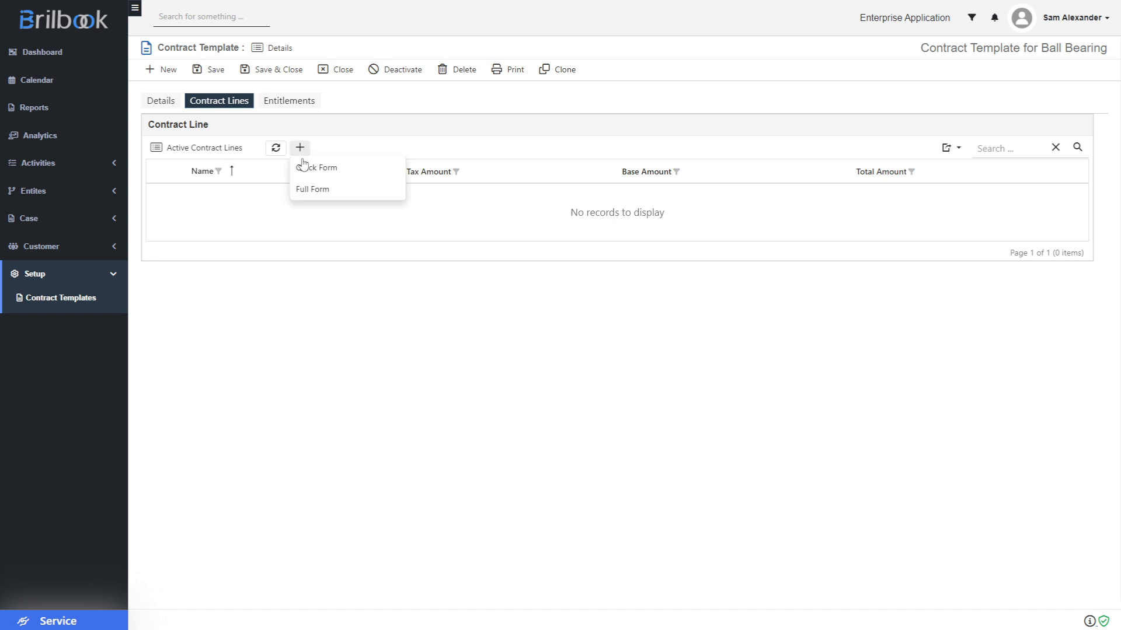
pyautogui.click(302, 190)
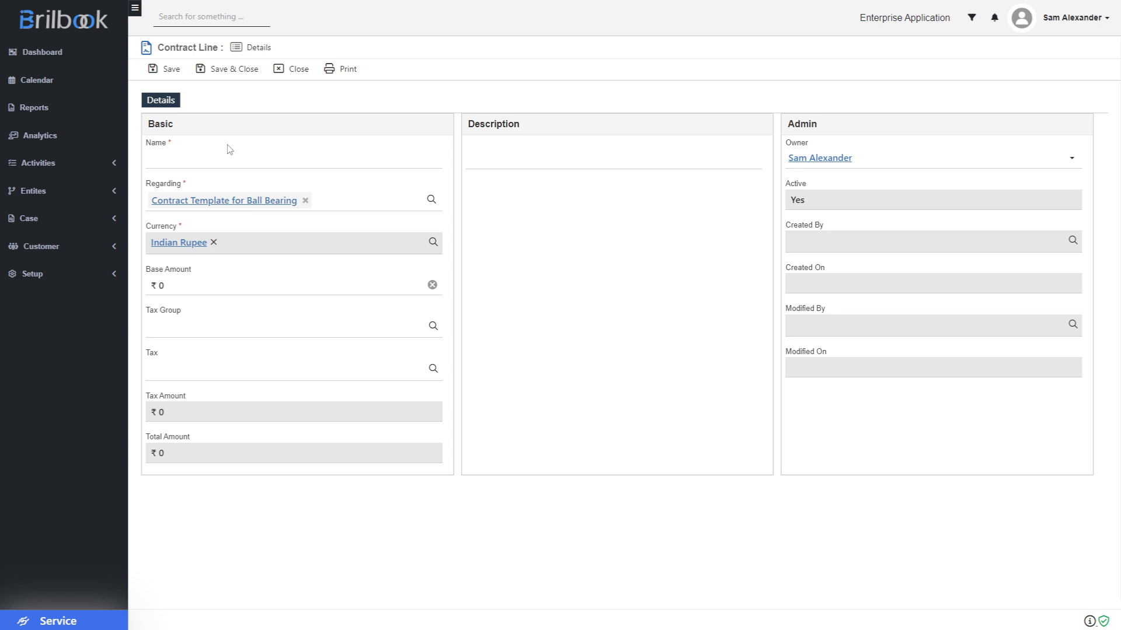
pyautogui.click(161, 155)
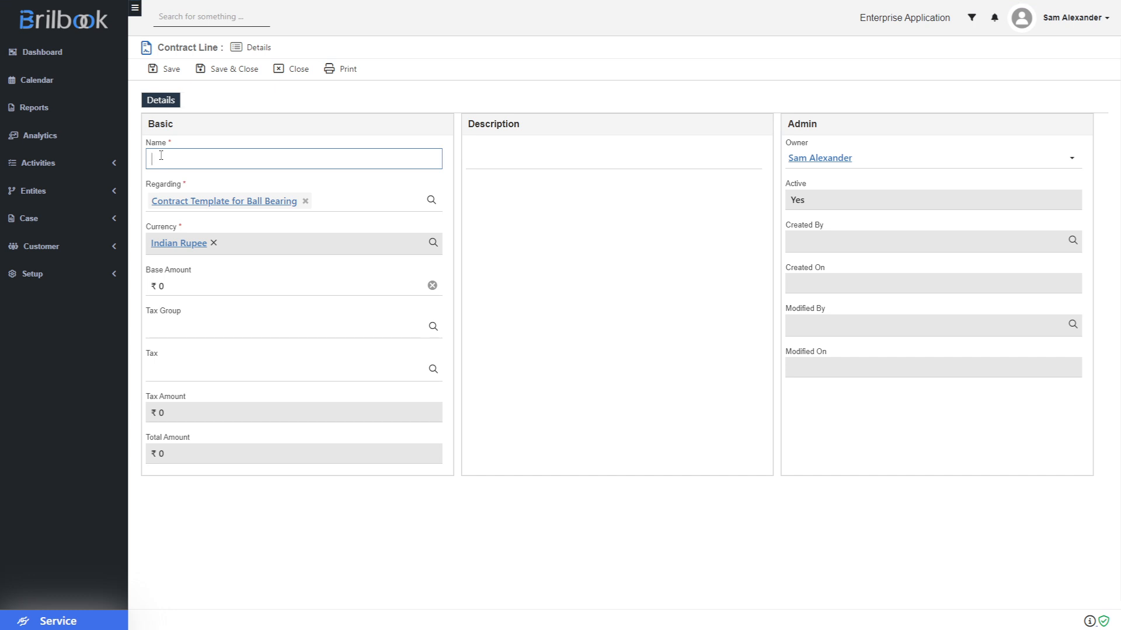
pyautogui.write('Main')
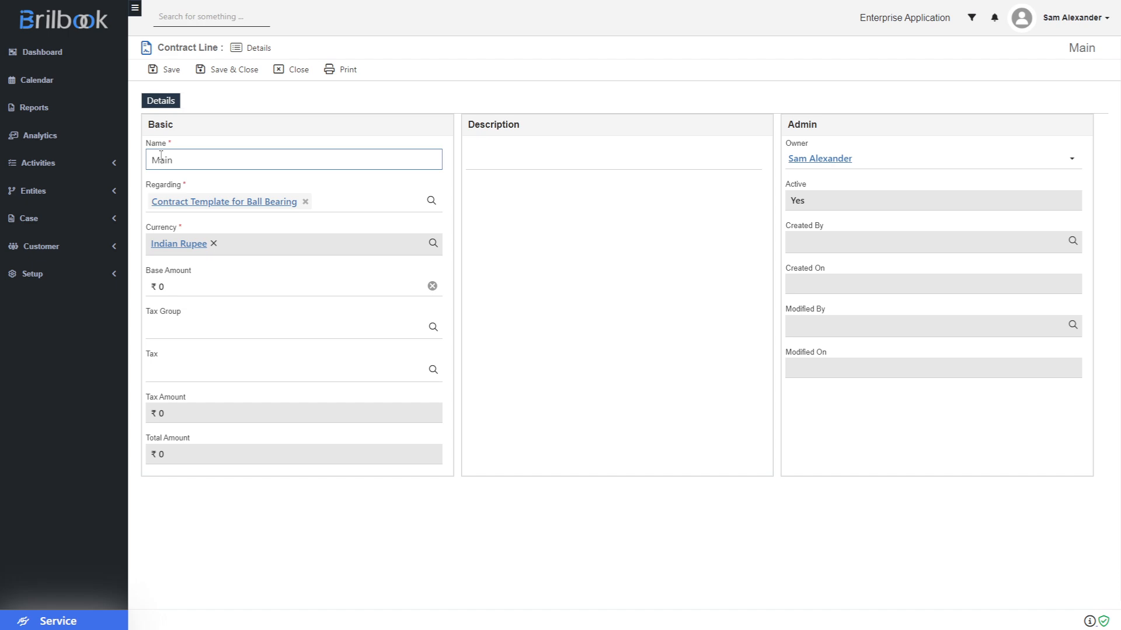
pyautogui.write('tai')
pyautogui.write('nanc')
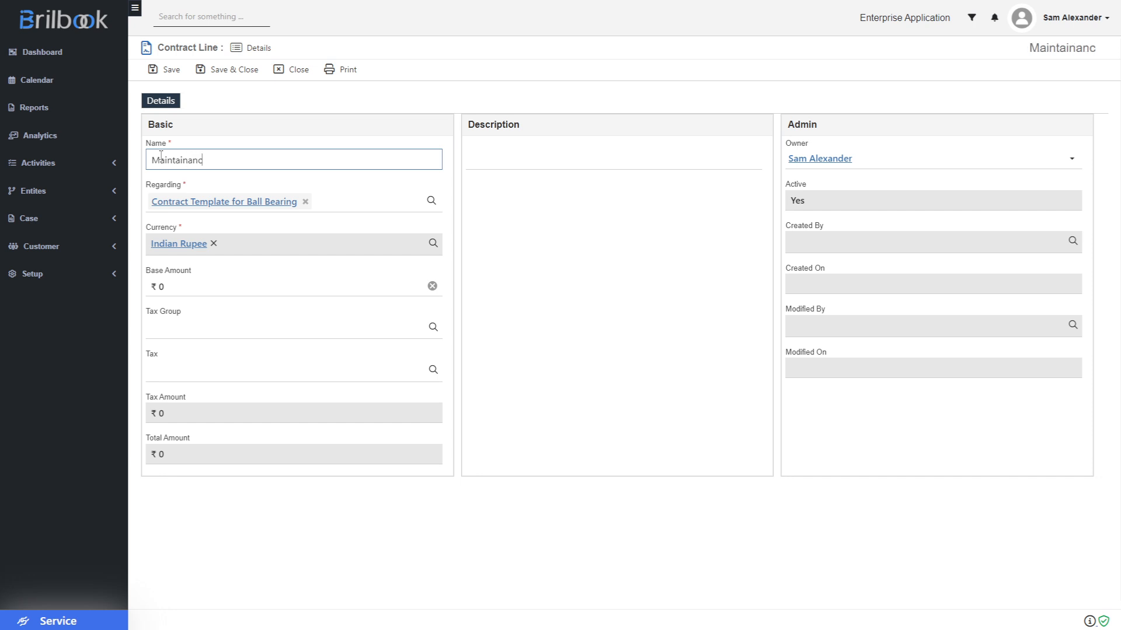
pyautogui.write('e service')
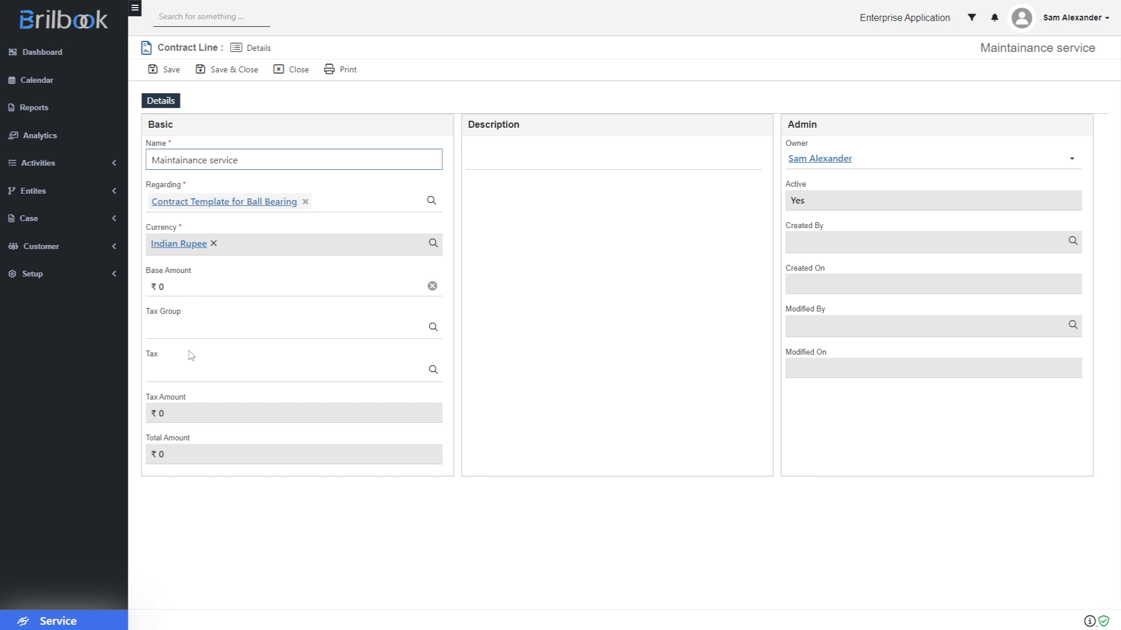
# - Save the Maintainance service line, then add and save a second line 'Agreed Services'
pyautogui.click(234, 76)
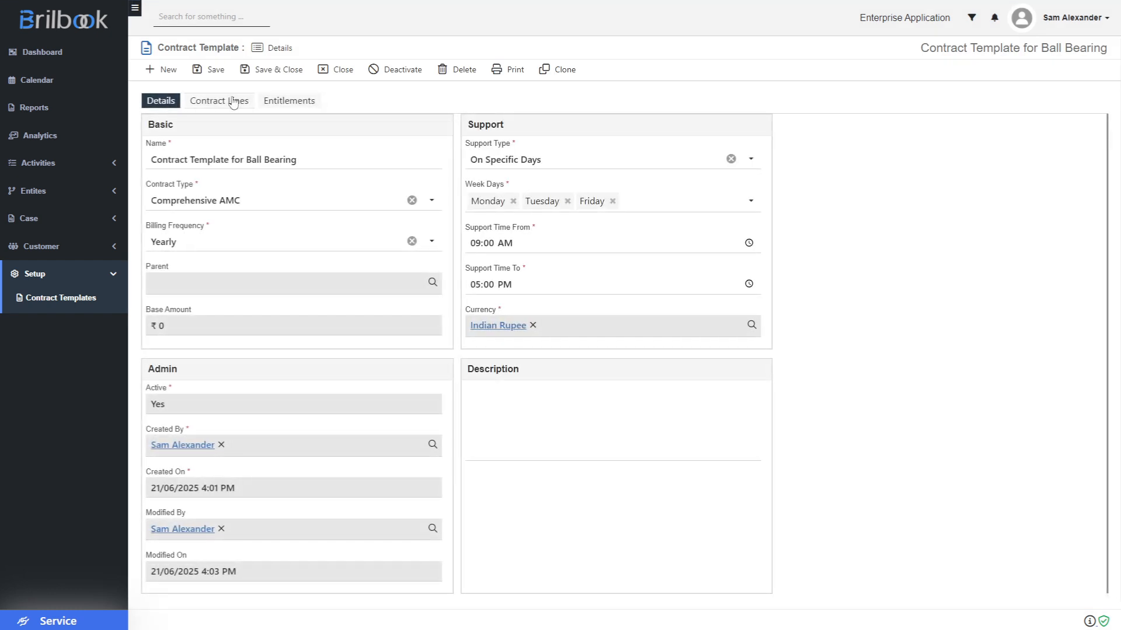
pyautogui.click(234, 103)
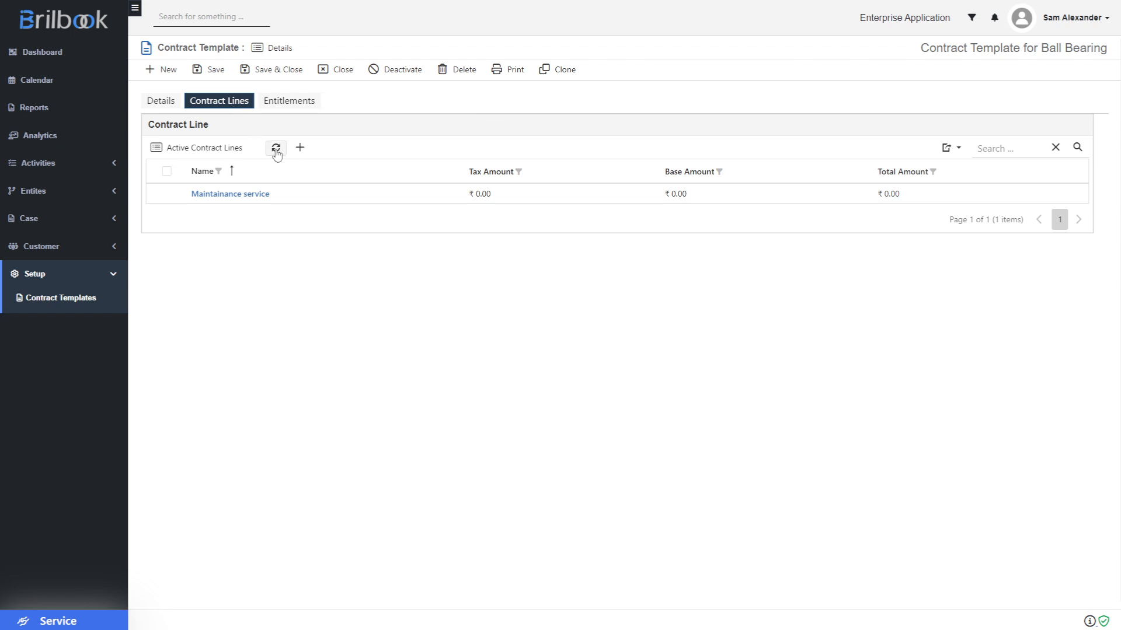
pyautogui.click(300, 149)
pyautogui.click(308, 188)
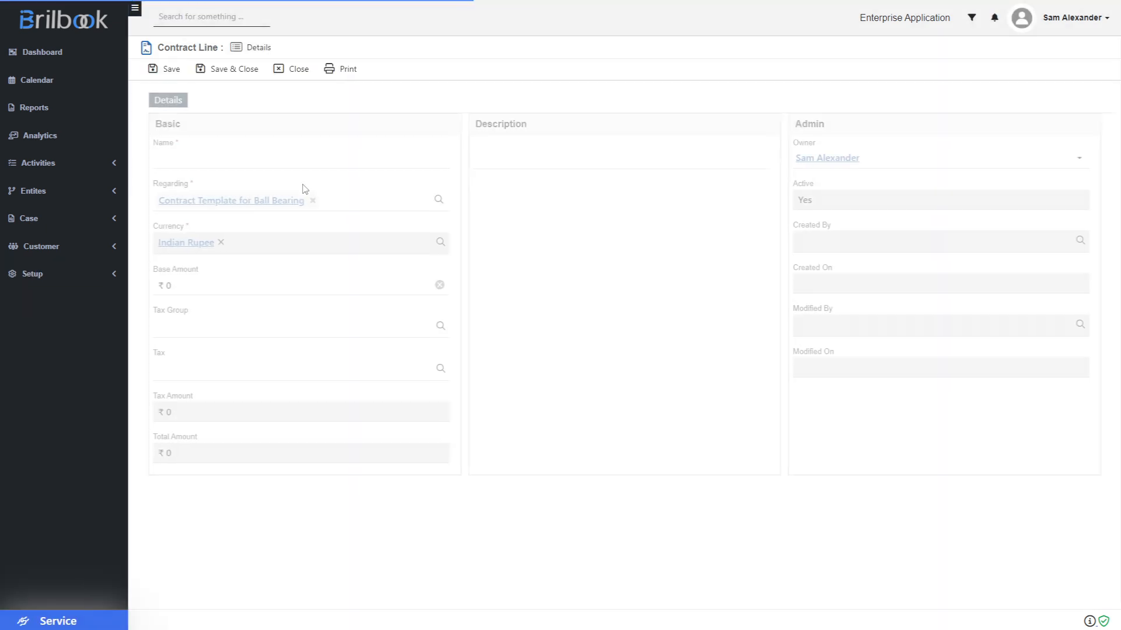
pyautogui.click(199, 160)
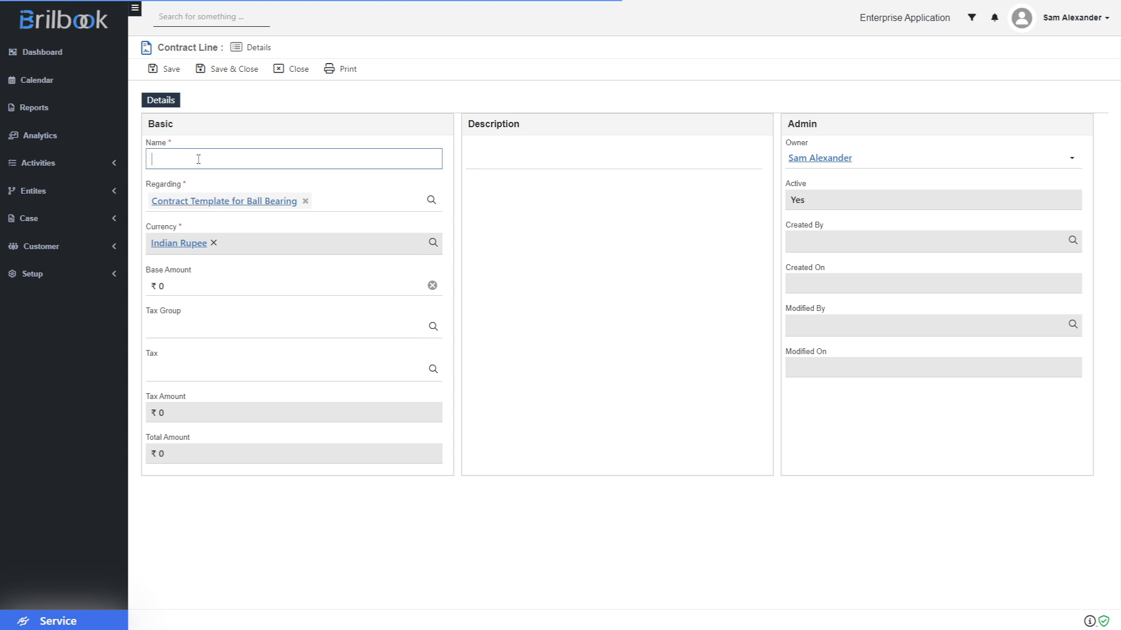
pyautogui.write('Agreed ')
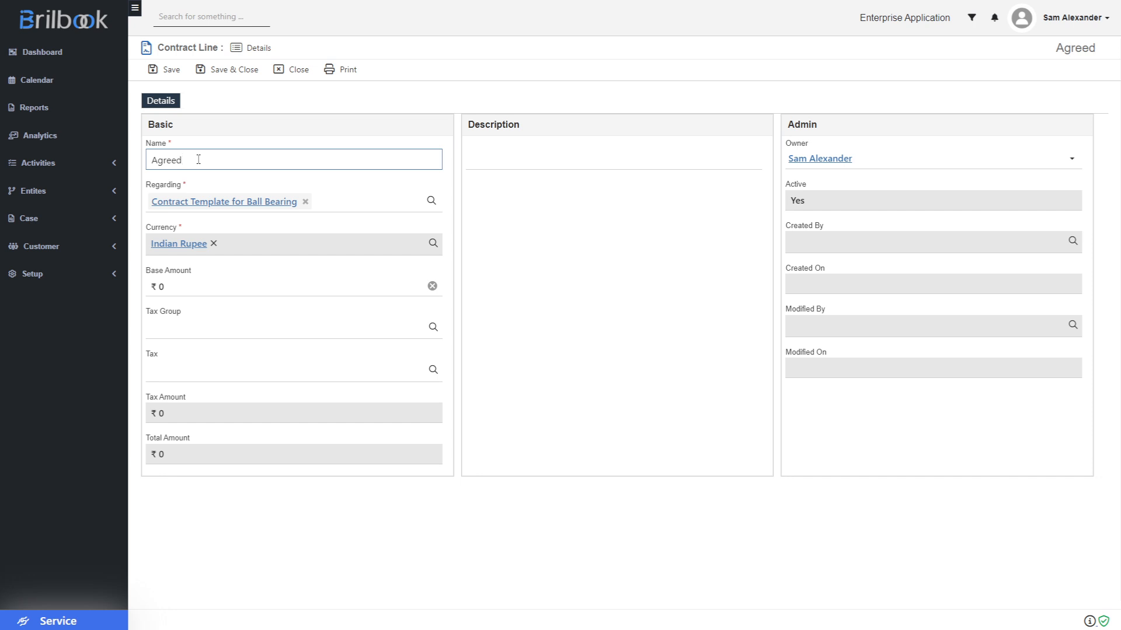
pyautogui.write('Services')
pyautogui.click(236, 70)
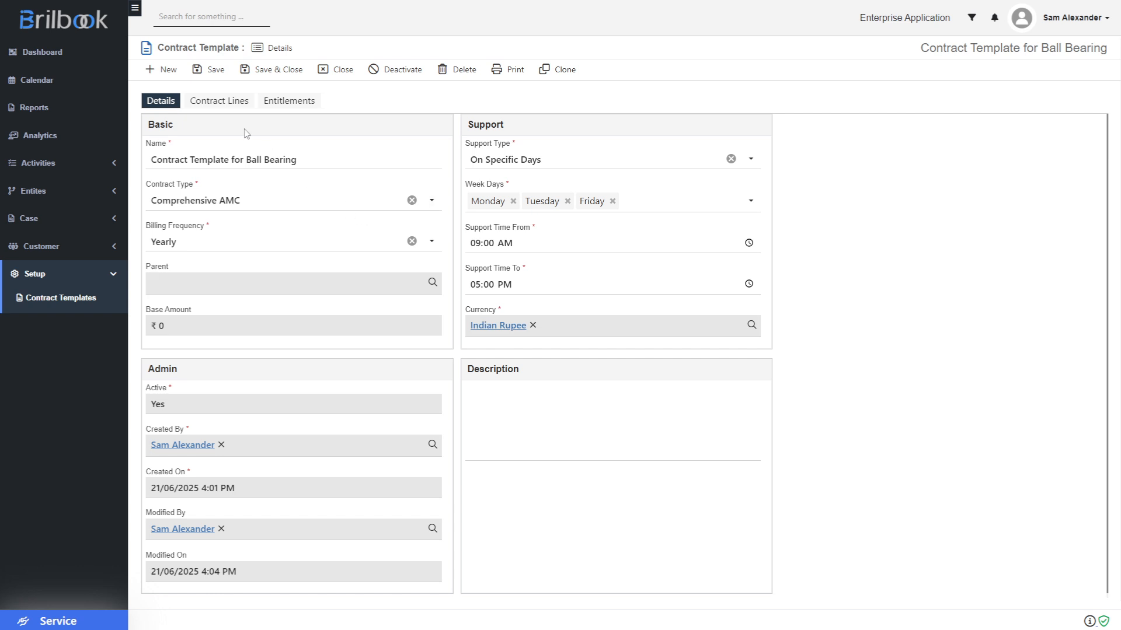
# - Confirm both contract lines are listed, then start a new entitlement for the template
pyautogui.click(217, 103)
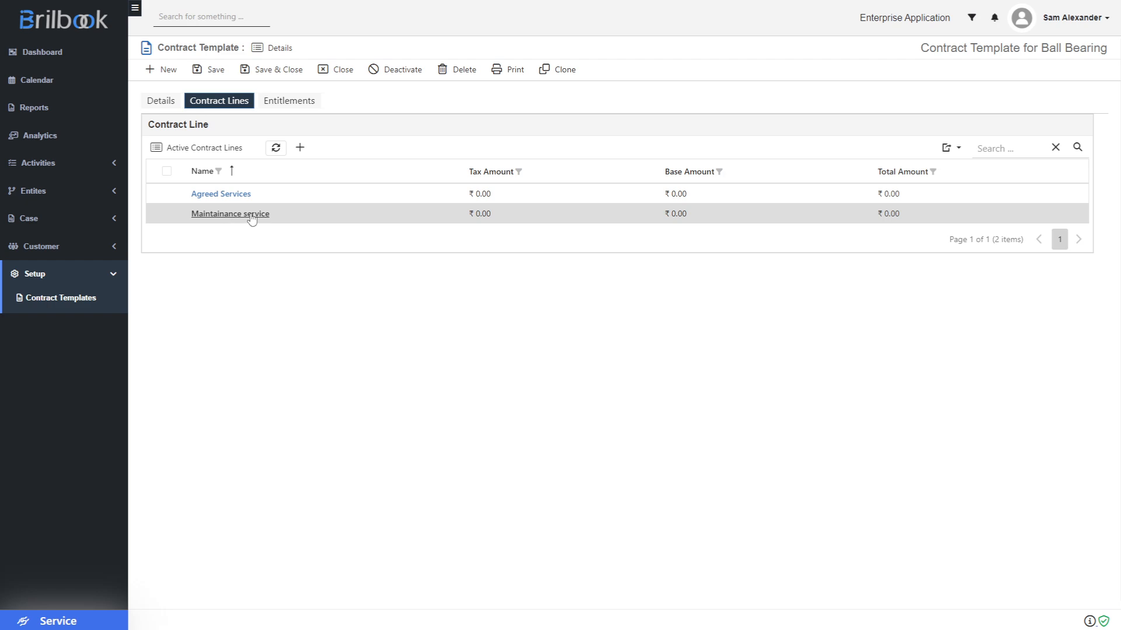
pyautogui.click(299, 104)
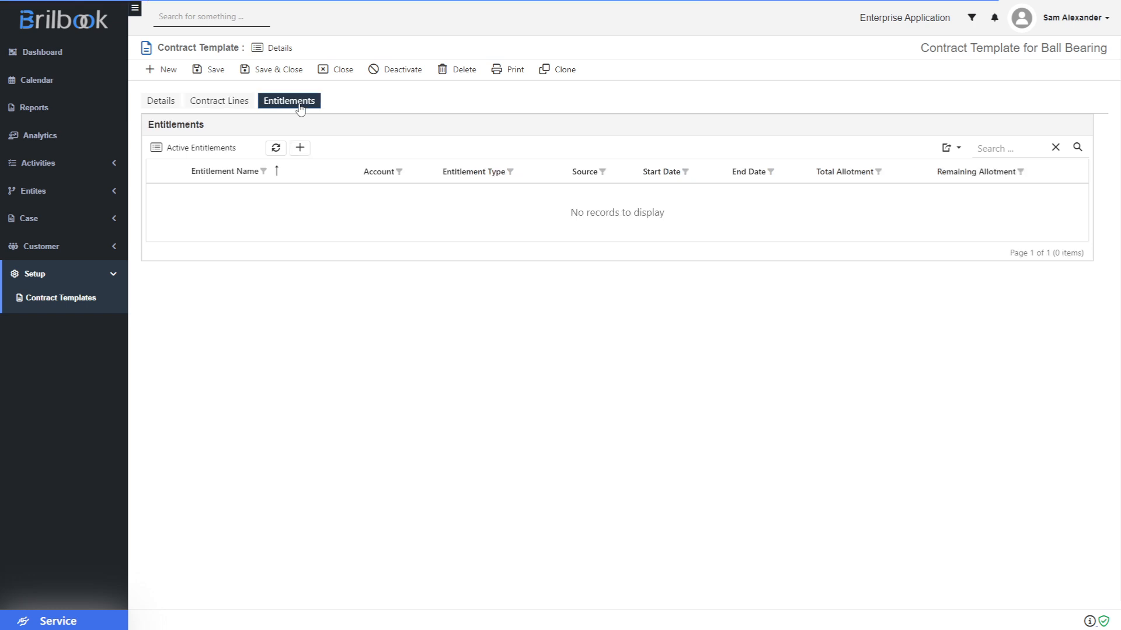
pyautogui.click(300, 148)
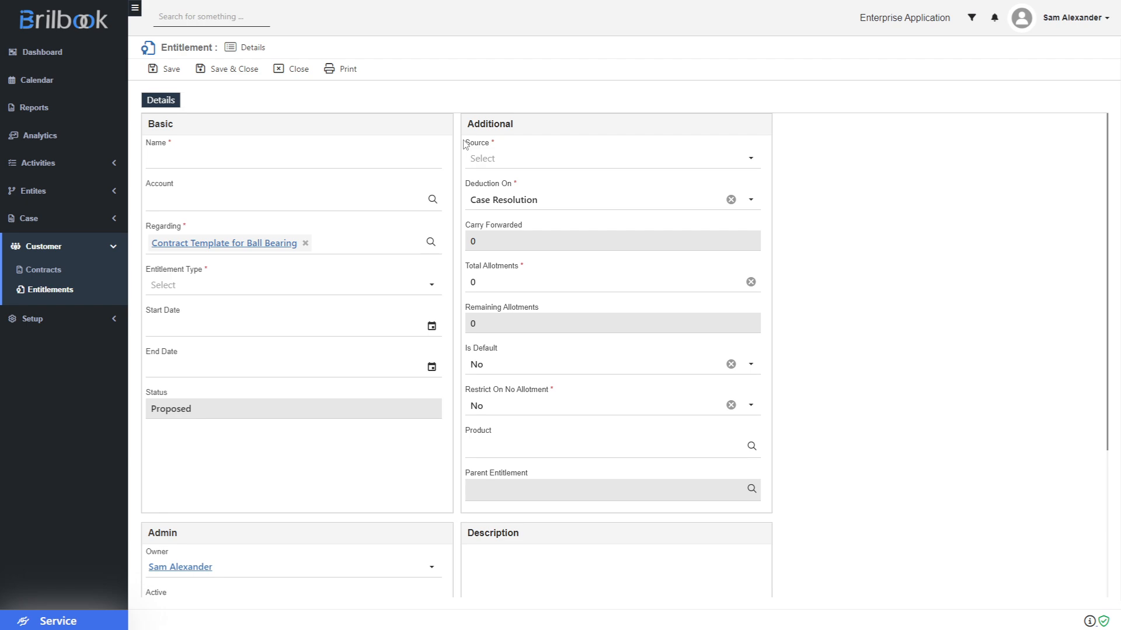
# - Enter '5% Off on agreed Services' as the entitlement name
pyautogui.click(153, 161)
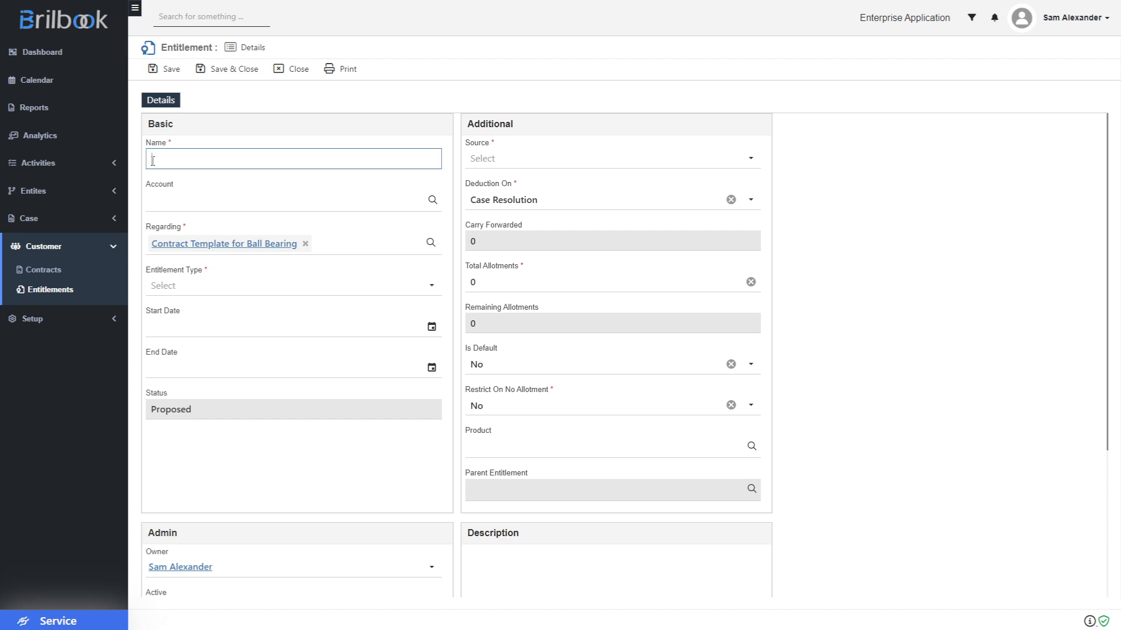
pyautogui.write('5%')
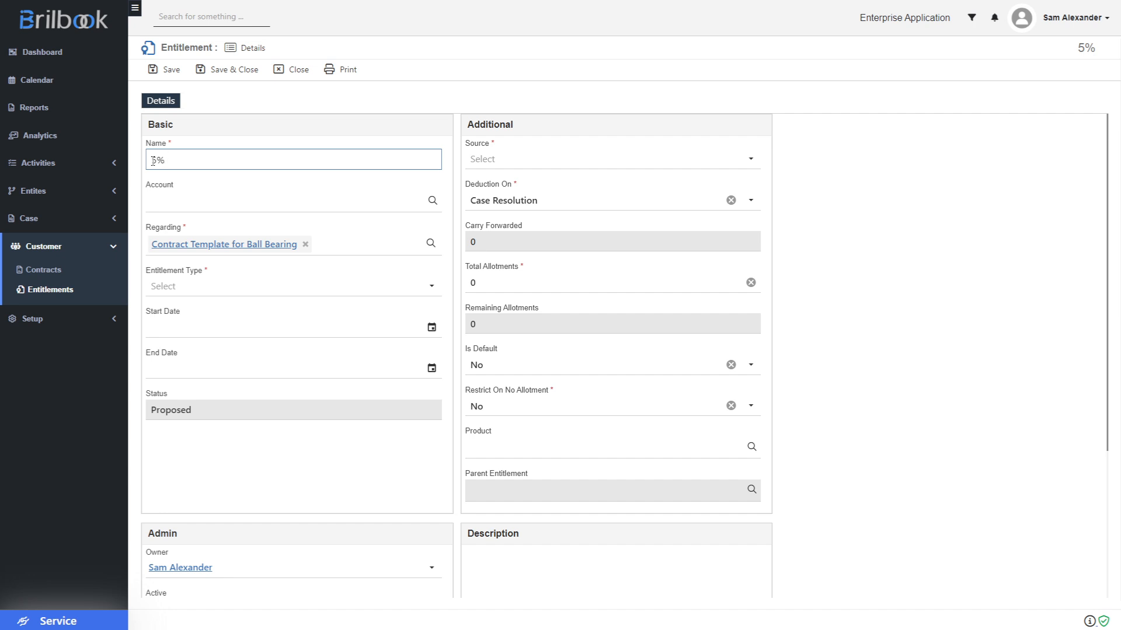
pyautogui.write(' Off on agree')
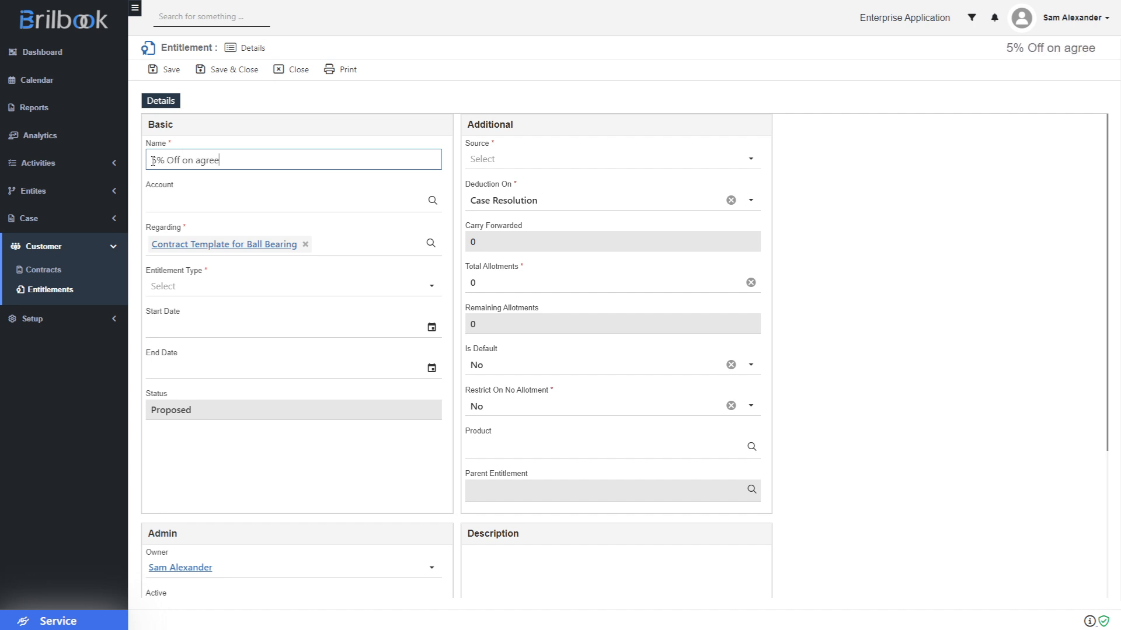
pyautogui.write('d Se')
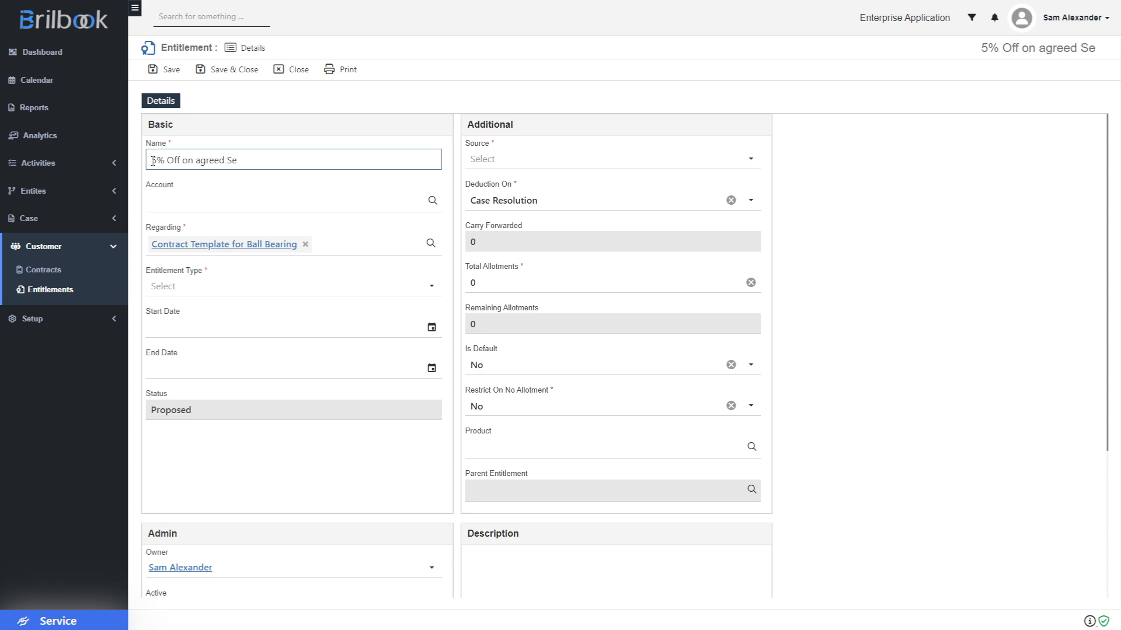
pyautogui.write('rvices')
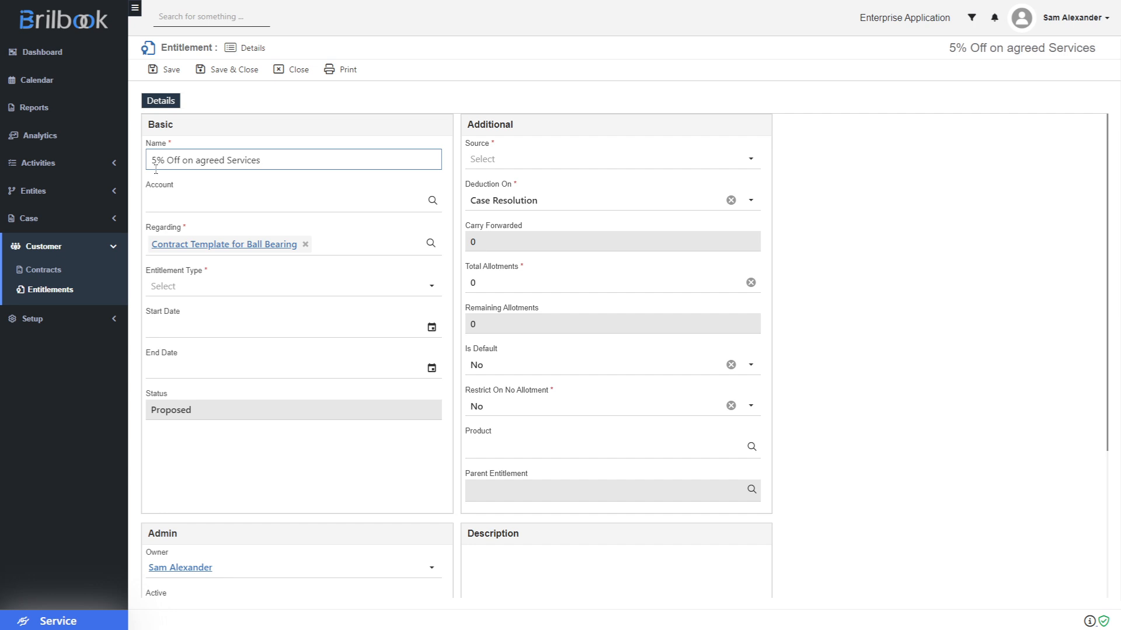
pyautogui.click(194, 294)
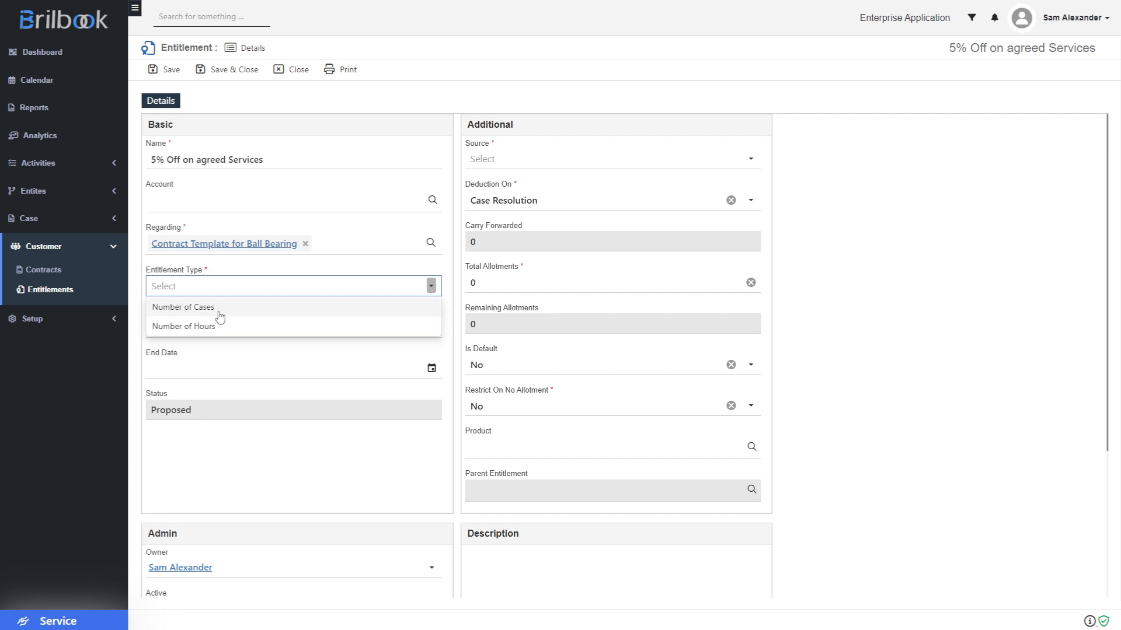
# - Set Entitlement Type to Number of Cases, Source to Phone, Deduction On Case Resolution
pyautogui.click(219, 314)
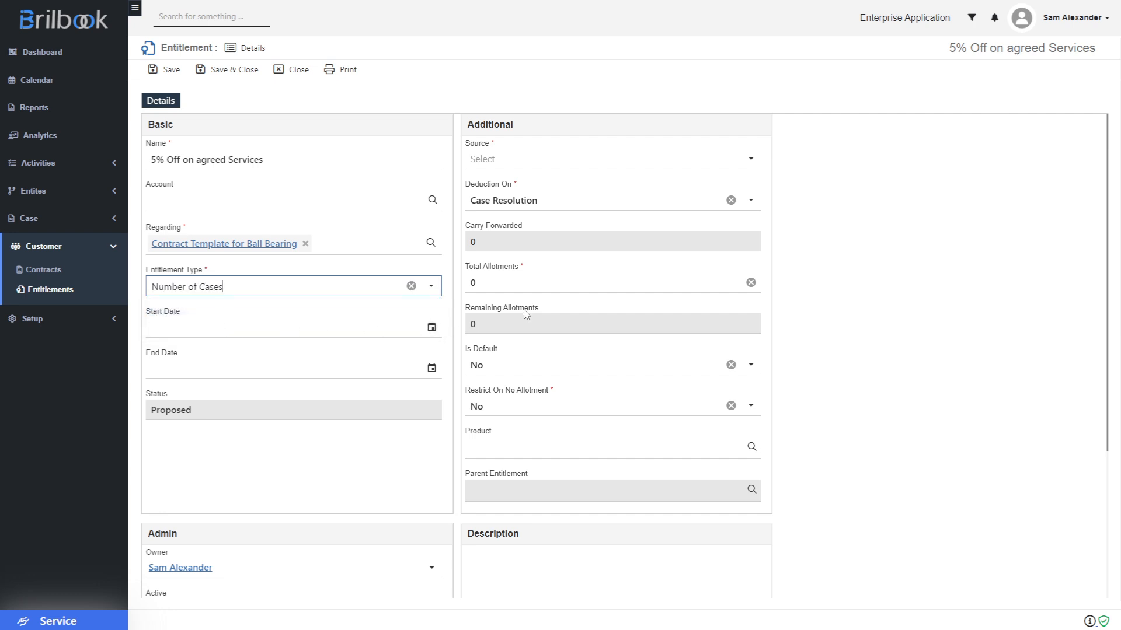
pyautogui.click(723, 166)
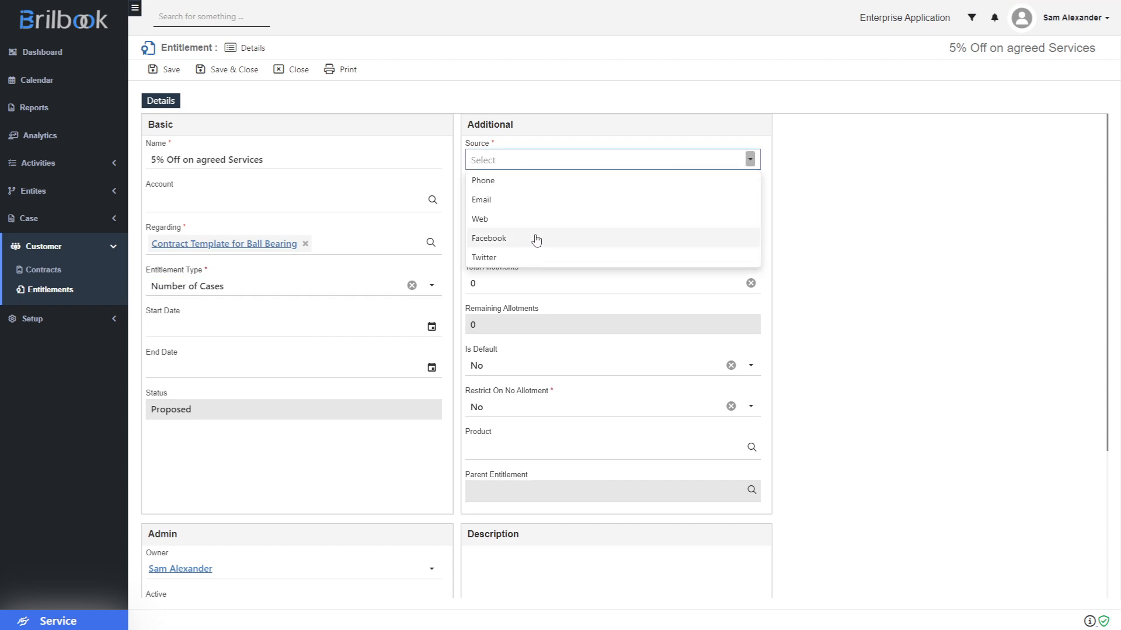
pyautogui.click(507, 187)
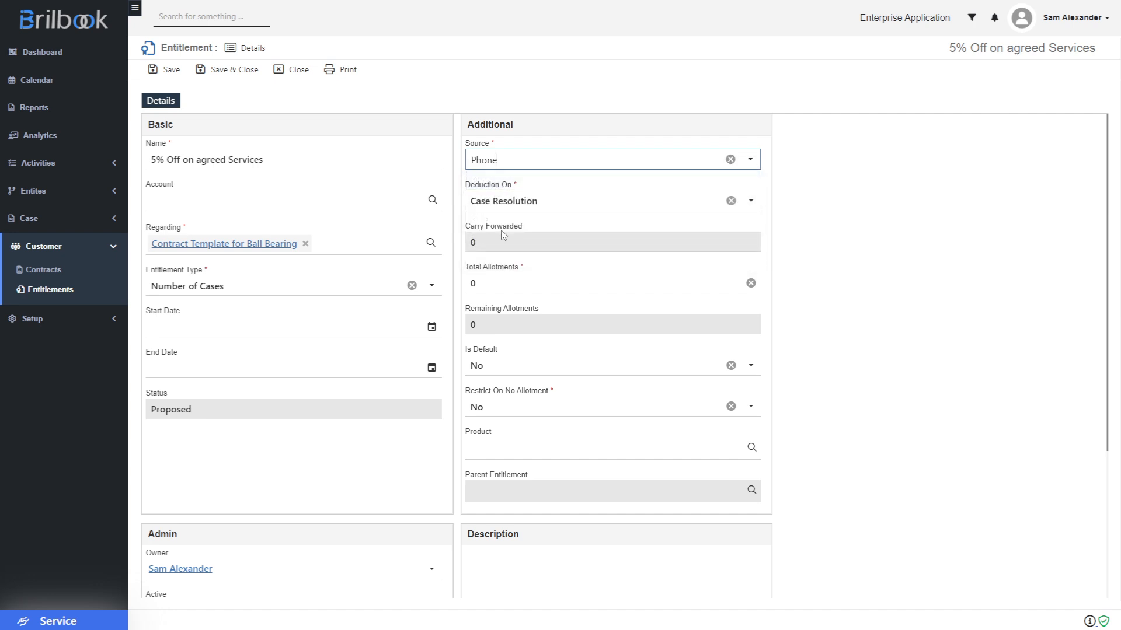
pyautogui.click(558, 206)
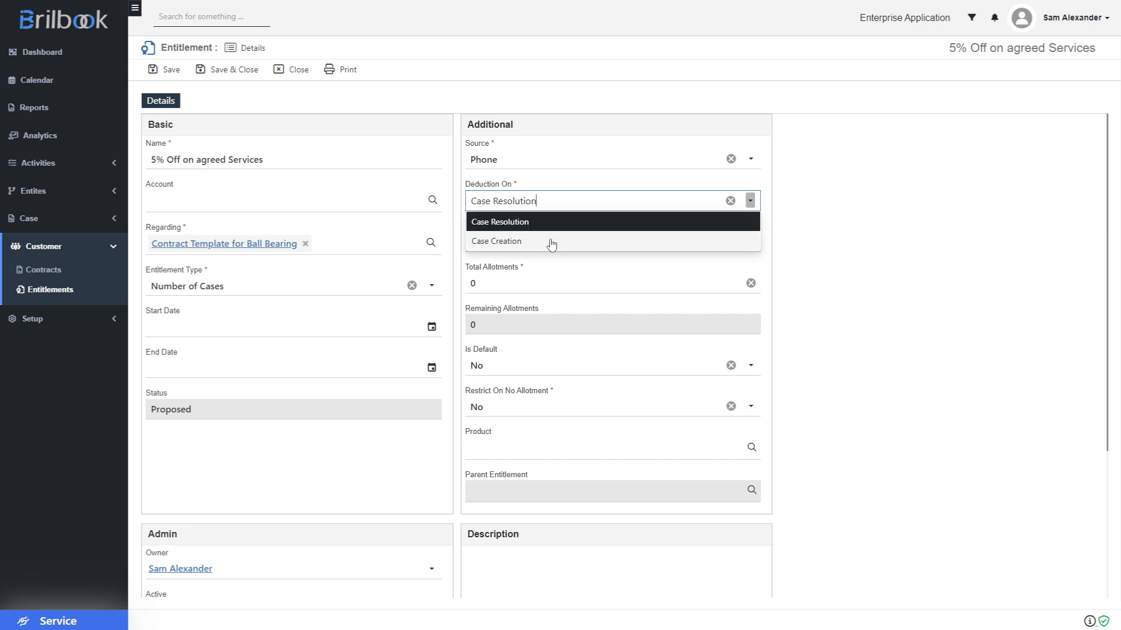
pyautogui.click(533, 222)
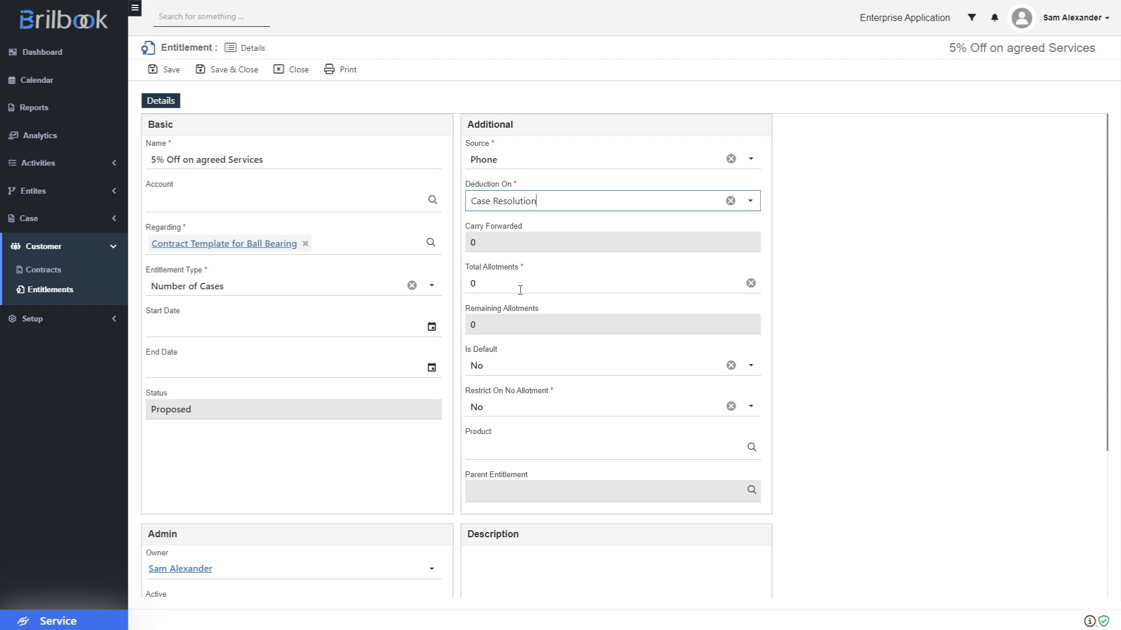
# - Enter 10 total allotments and link the Angular Contact Ball Bearings product
pyautogui.click(486, 283)
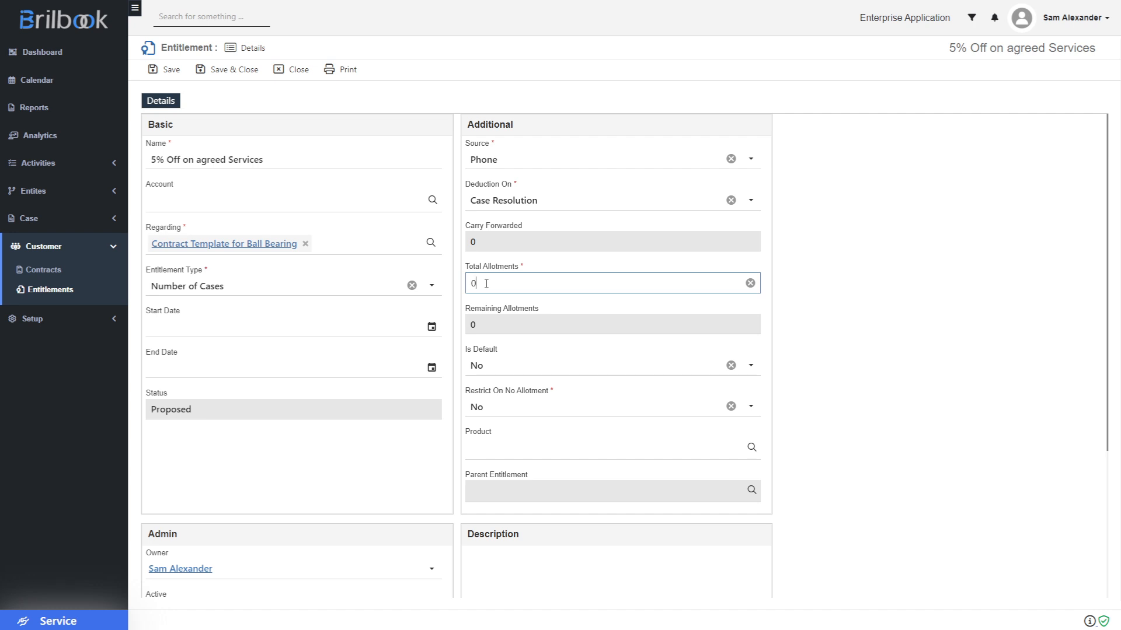
pyautogui.write('10')
pyautogui.click(526, 457)
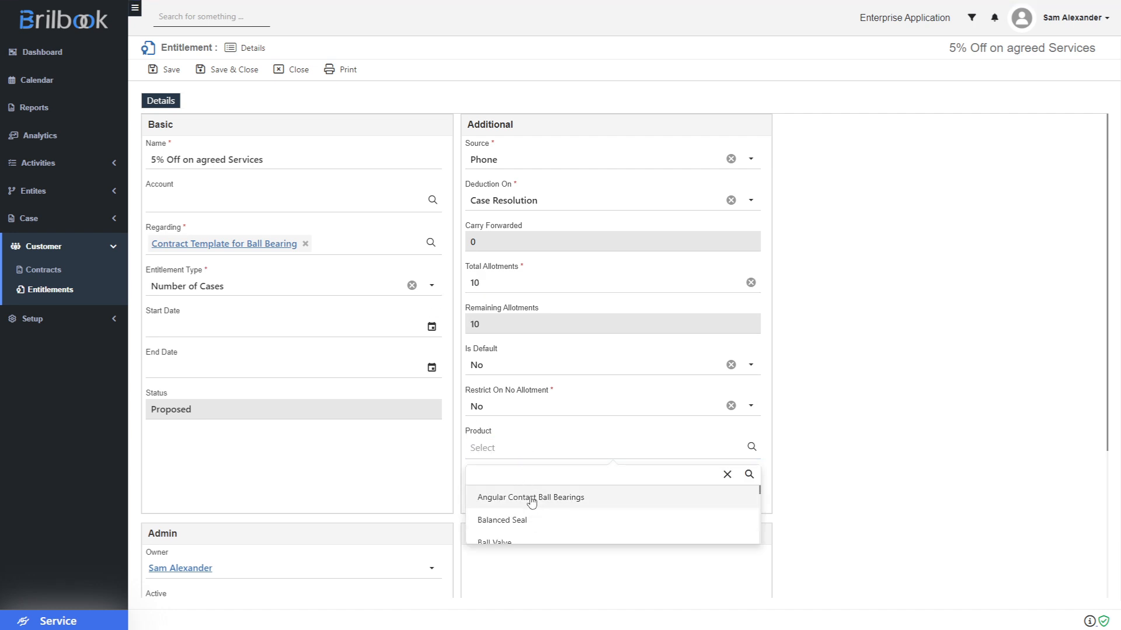
pyautogui.click(529, 498)
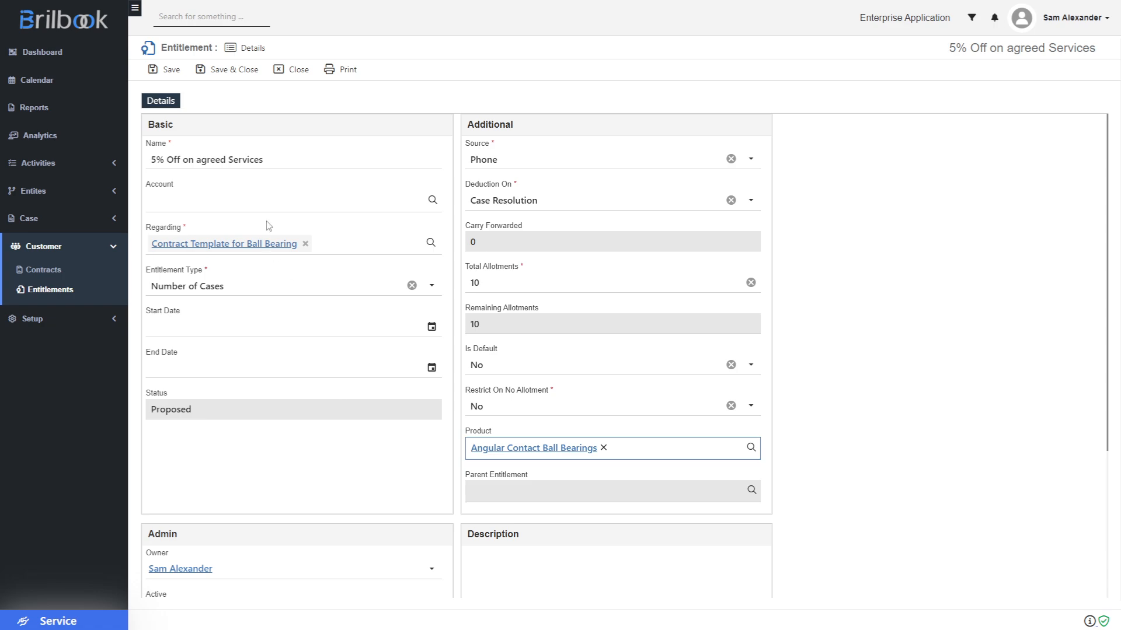
# - Save the 5% Off entitlement, check it on the template's Entitlements tab, then open Contracts
pyautogui.click(239, 71)
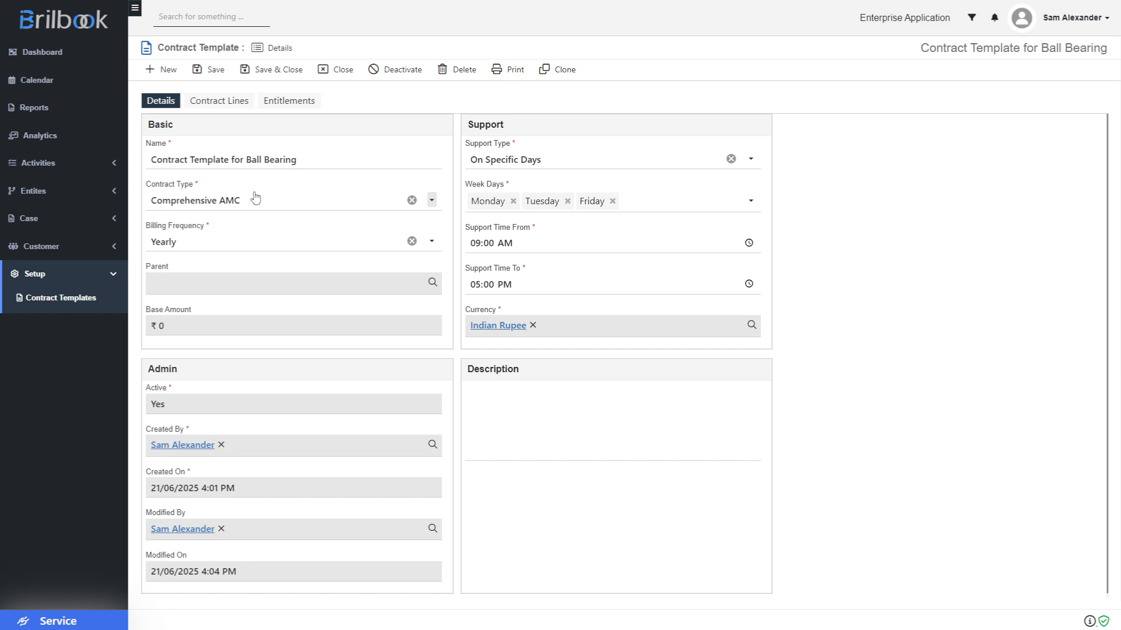
pyautogui.click(272, 103)
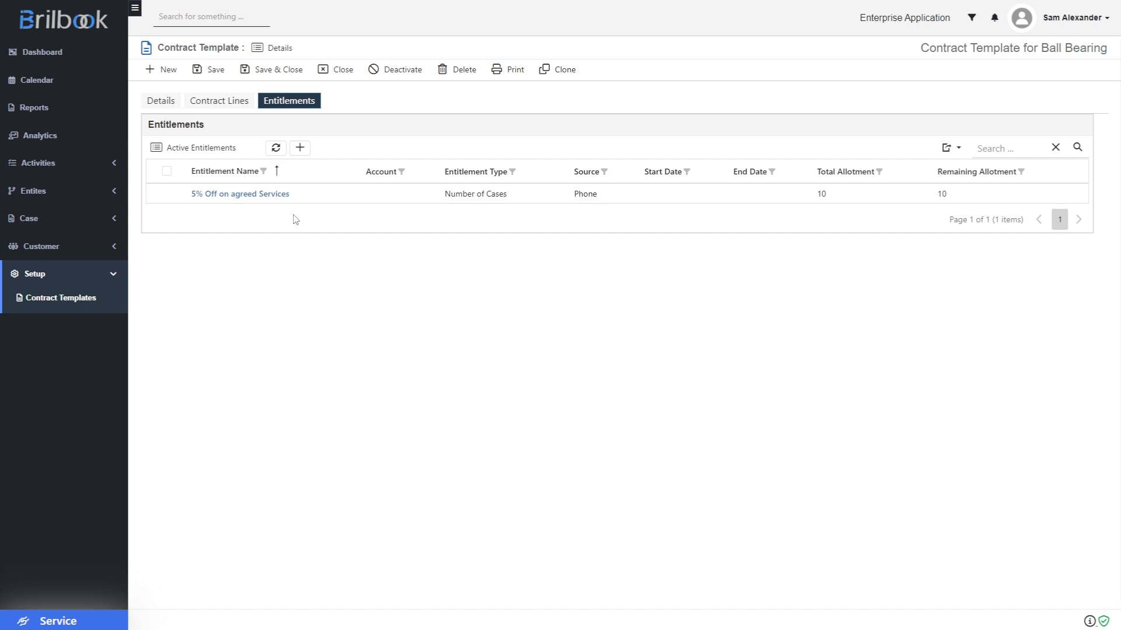
pyautogui.click(37, 251)
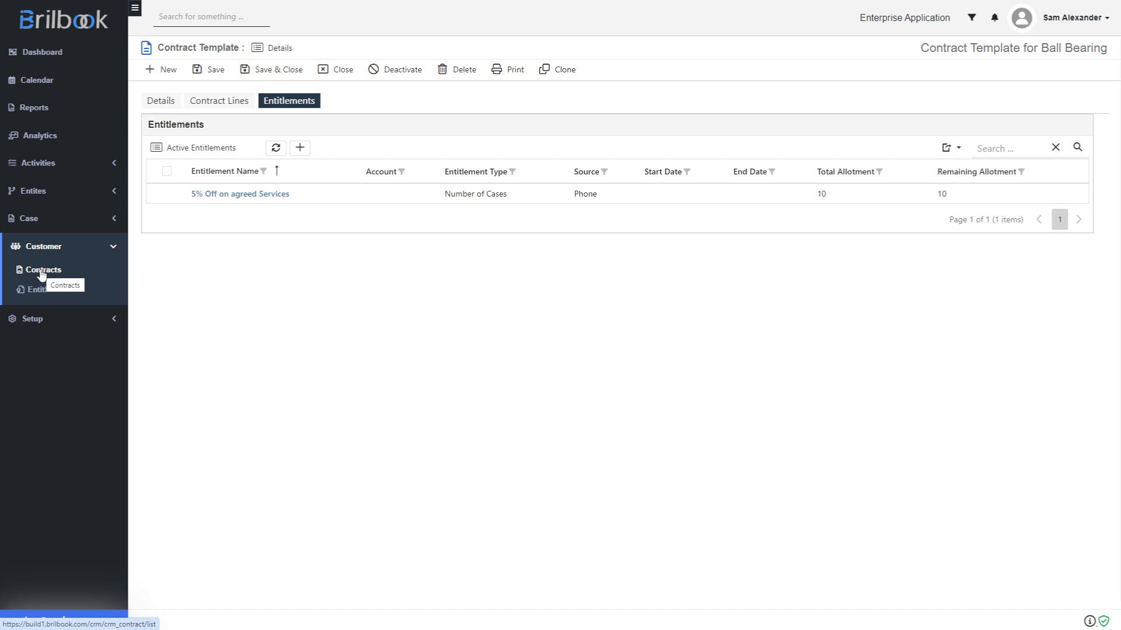
pyautogui.click(41, 274)
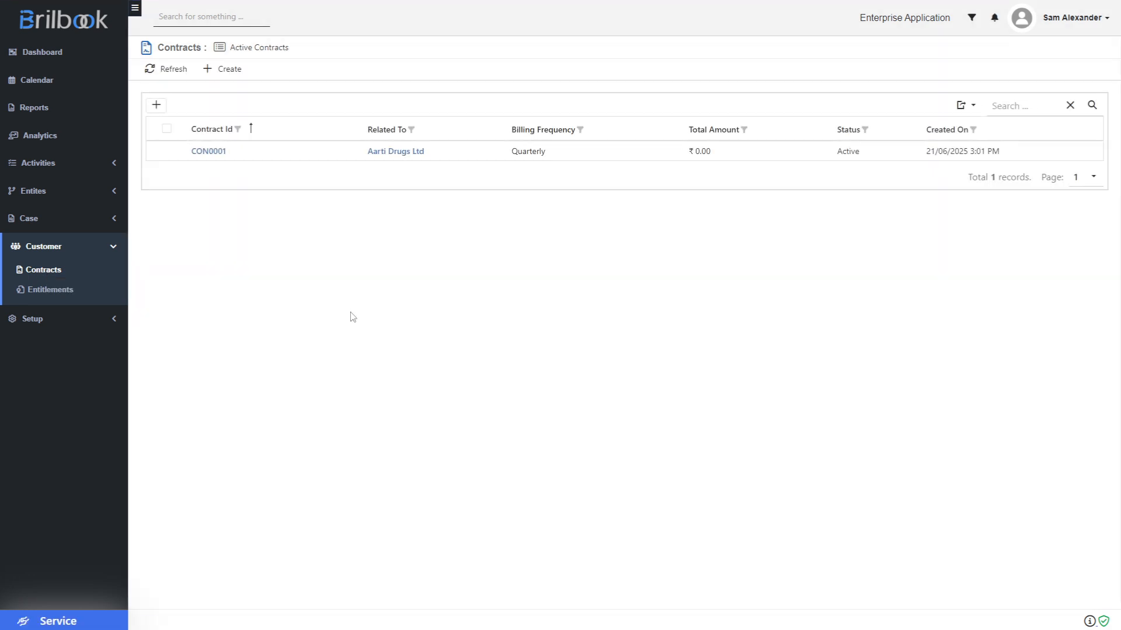
# - Create a new contract with Contract By set to Form
pyautogui.click(230, 77)
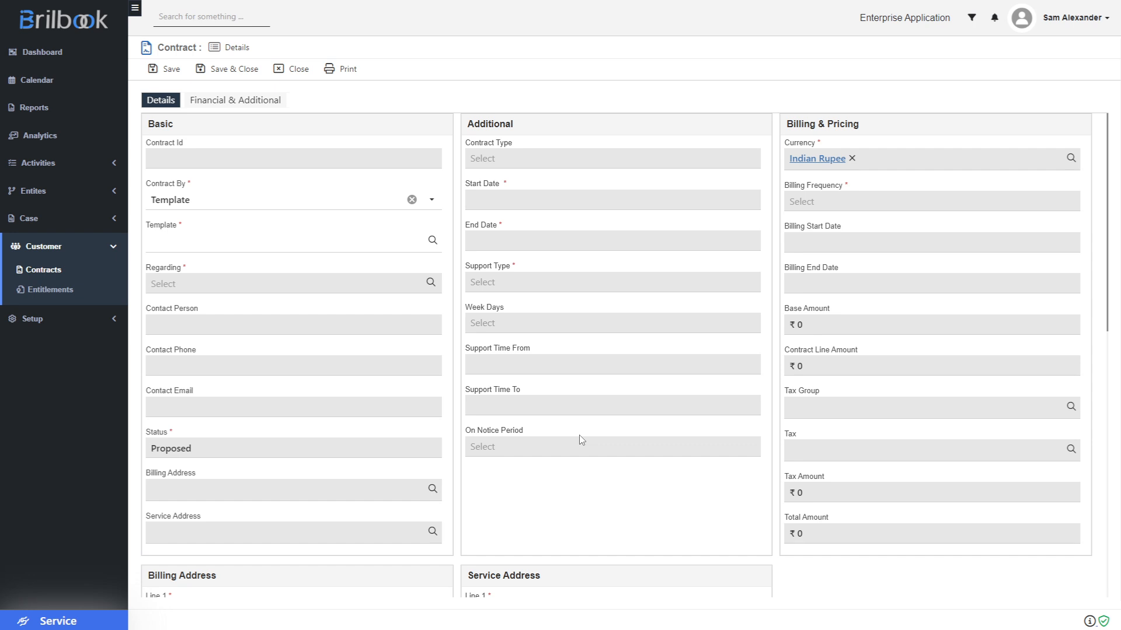
pyautogui.click(234, 209)
pyautogui.click(233, 243)
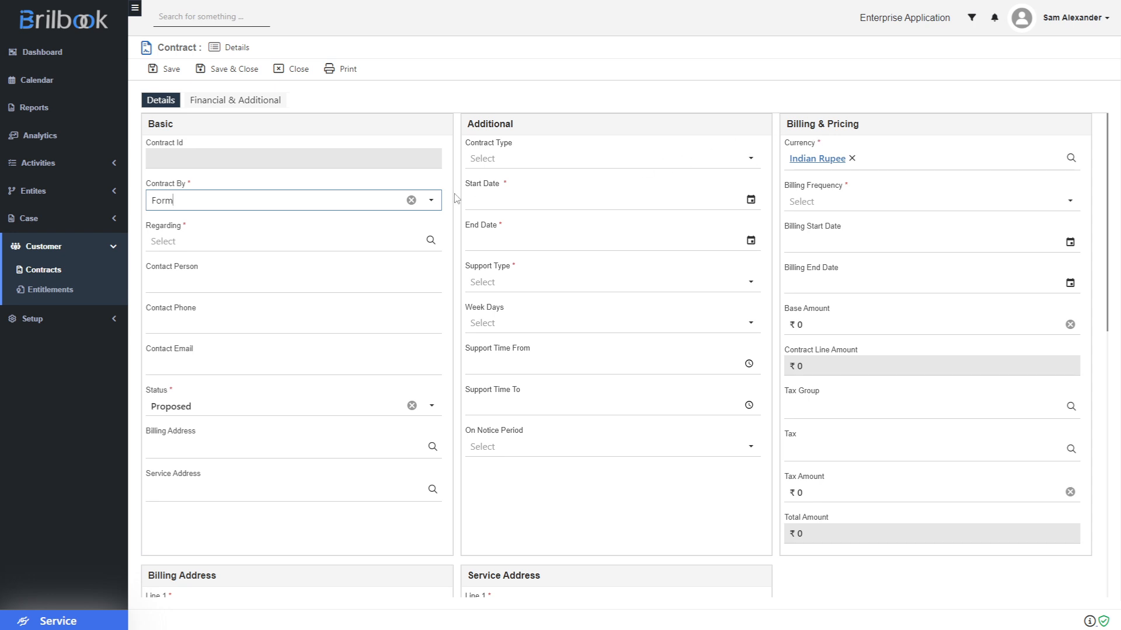
# - Switch Contract By to Template and select the Ball Bearing contract template
pyautogui.click(258, 208)
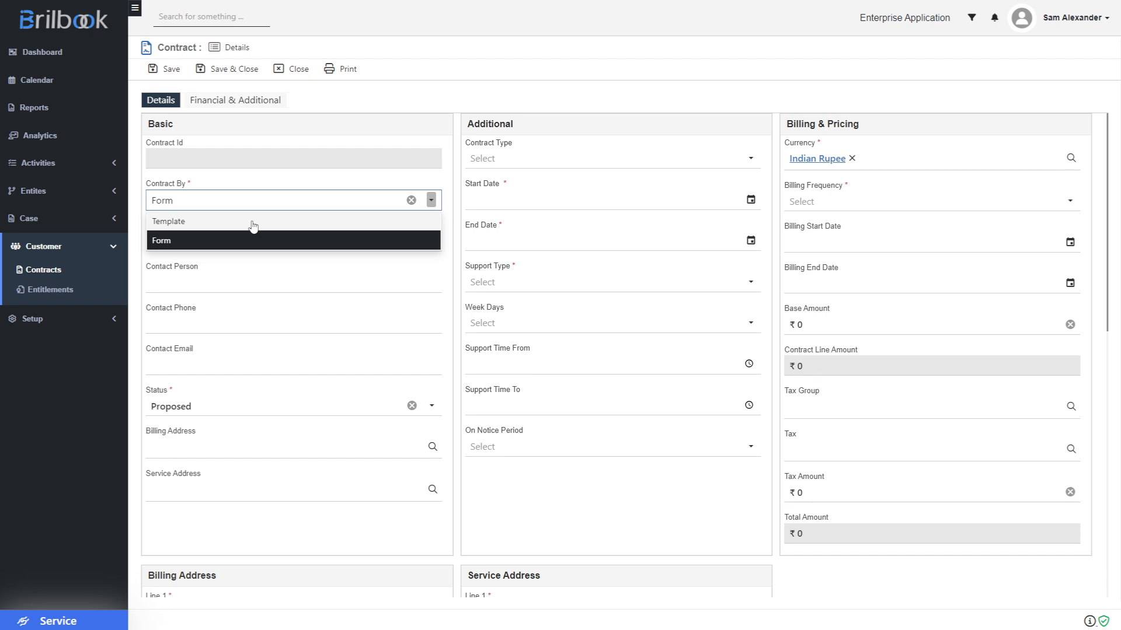
pyautogui.click(253, 222)
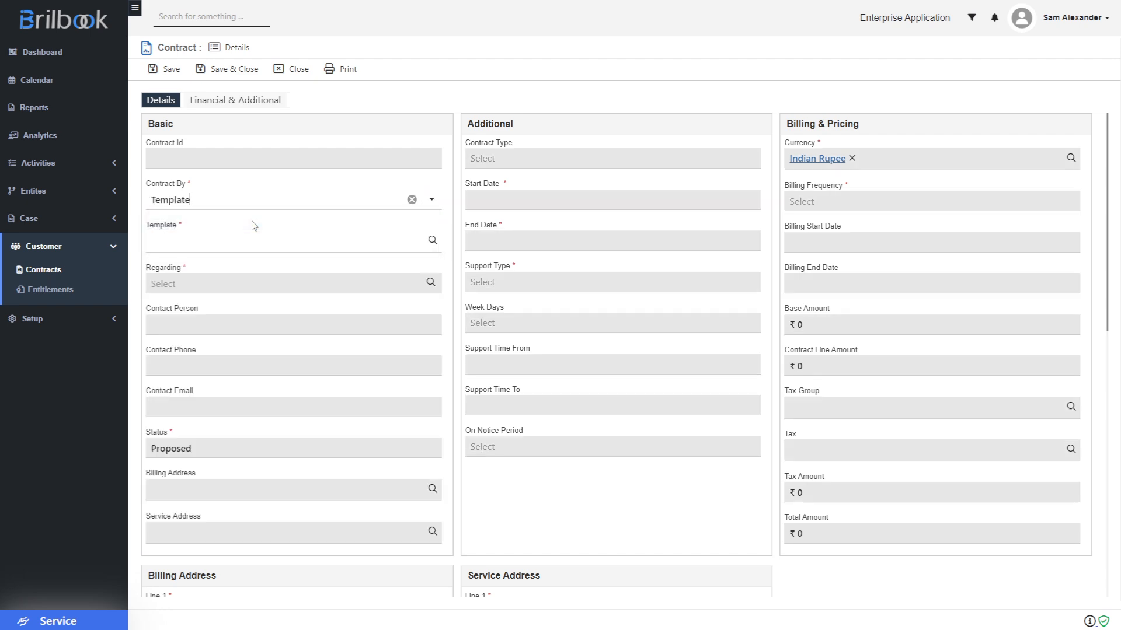
pyautogui.click(212, 246)
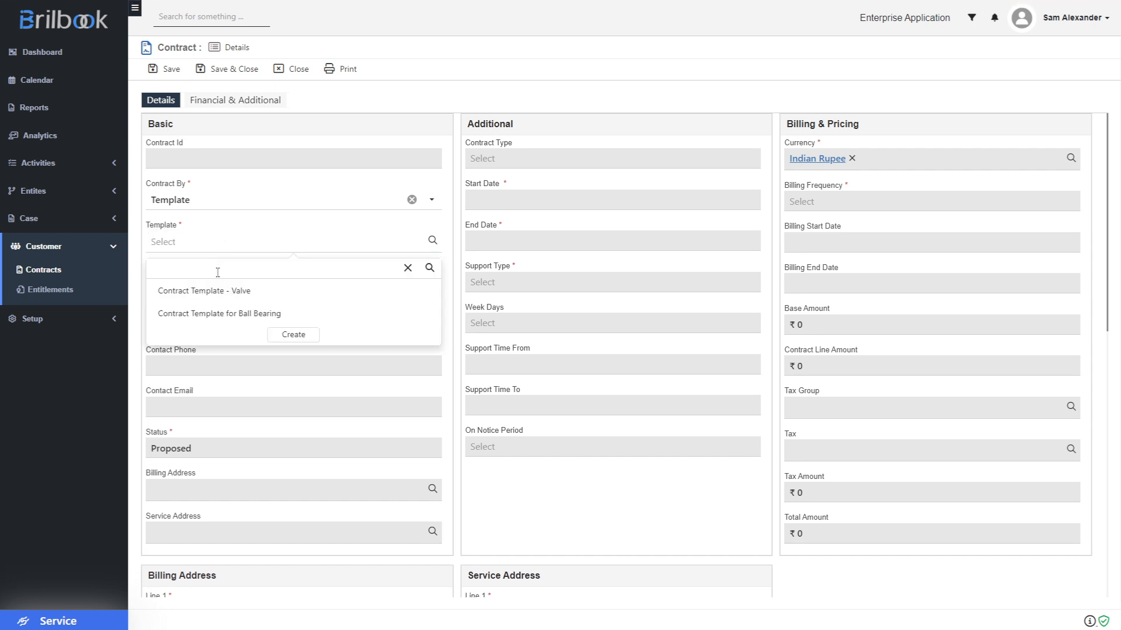
pyautogui.click(226, 316)
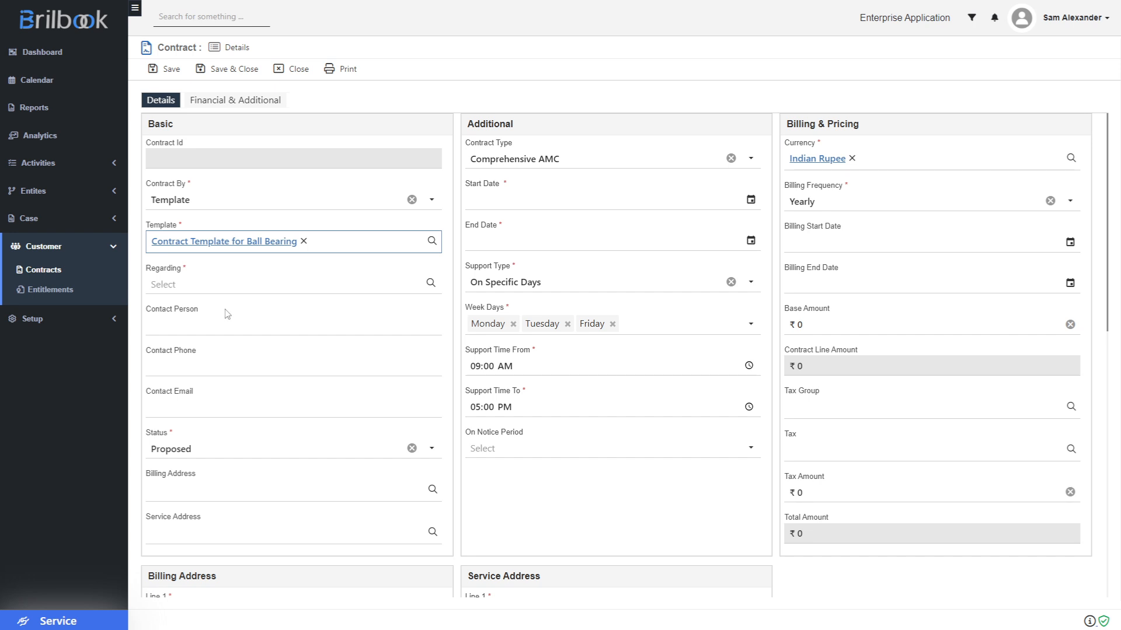
# - Set the contract's Regarding field to the account Aarti Drugs Ltd
pyautogui.click(200, 288)
pyautogui.click(202, 334)
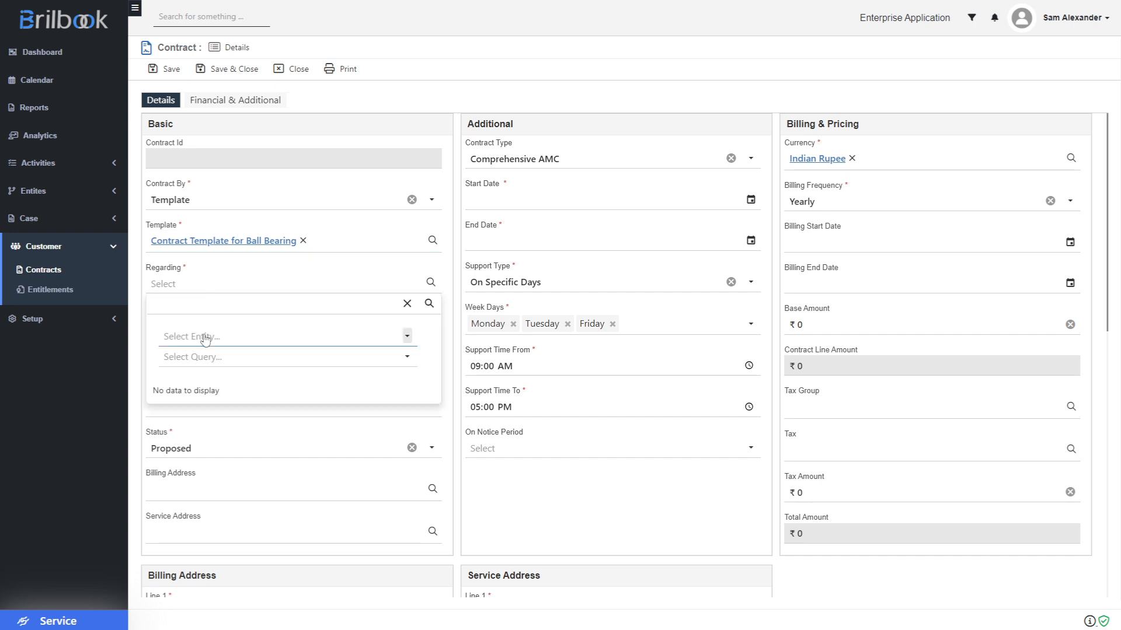
pyautogui.click(197, 376)
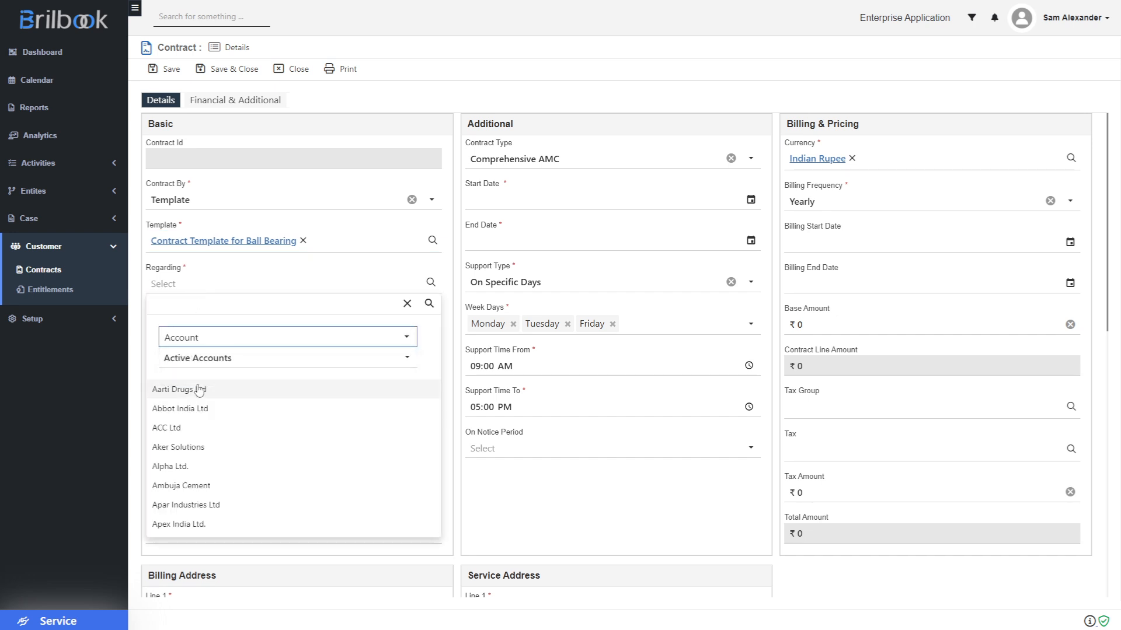
pyautogui.click(197, 390)
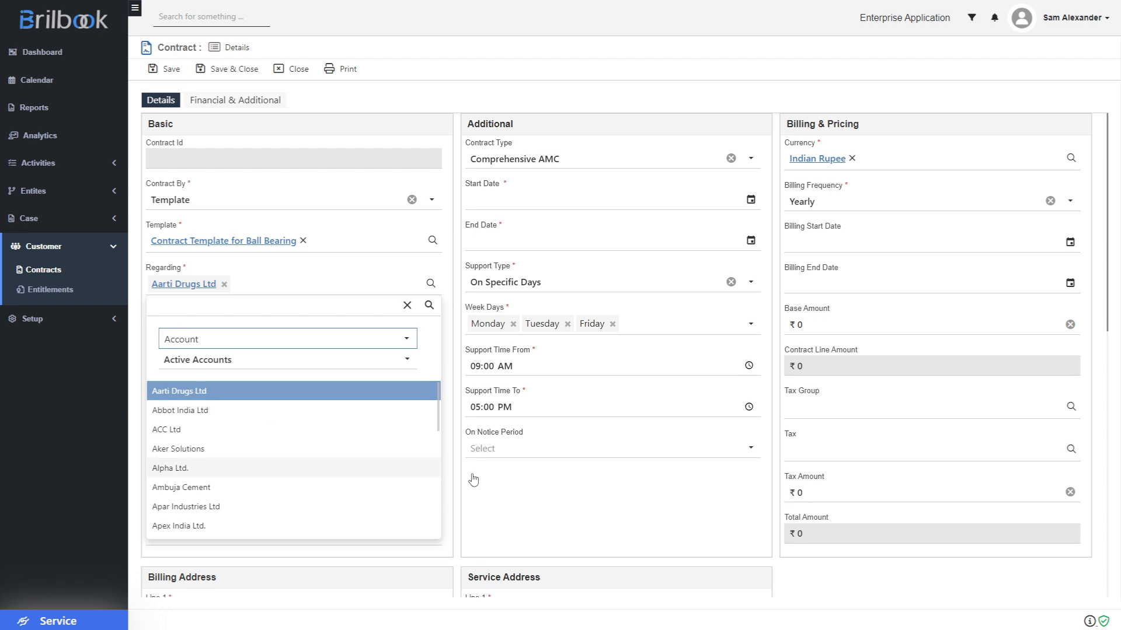
pyautogui.click(599, 510)
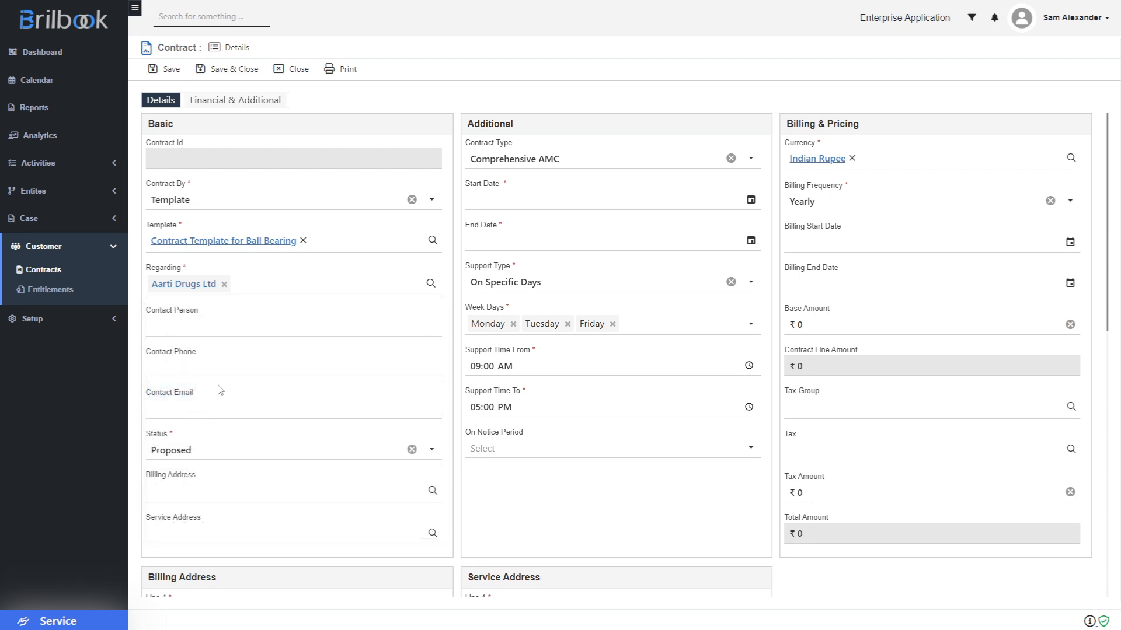
# - Enter the contact person's full name, phone number and e-mail address in the contact fields
pyautogui.click(198, 334)
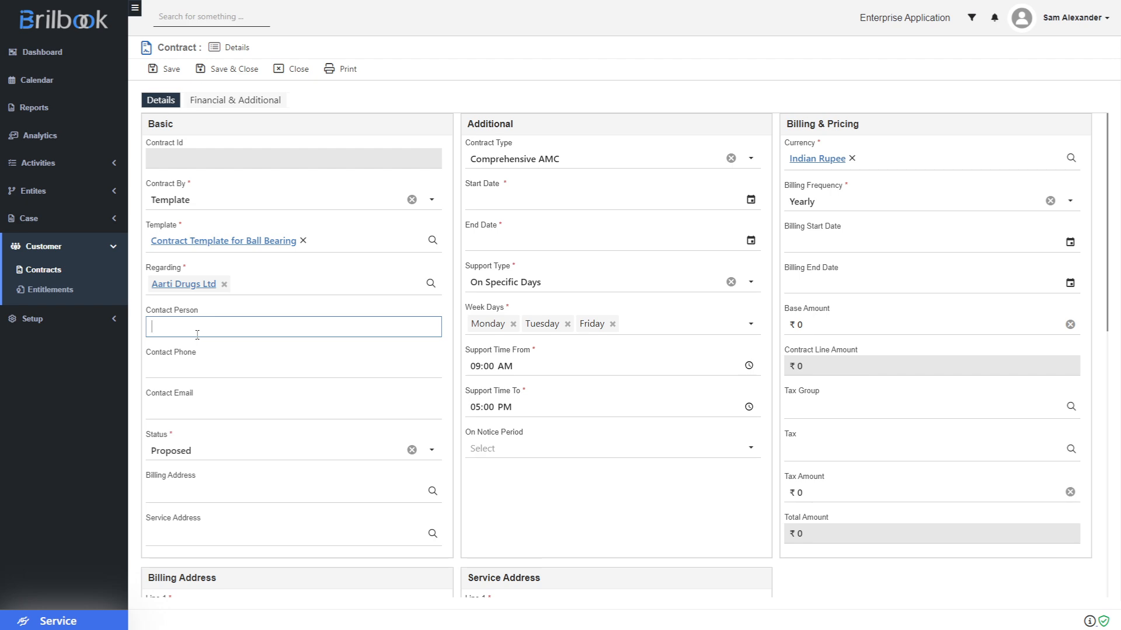
pyautogui.press('Tab')
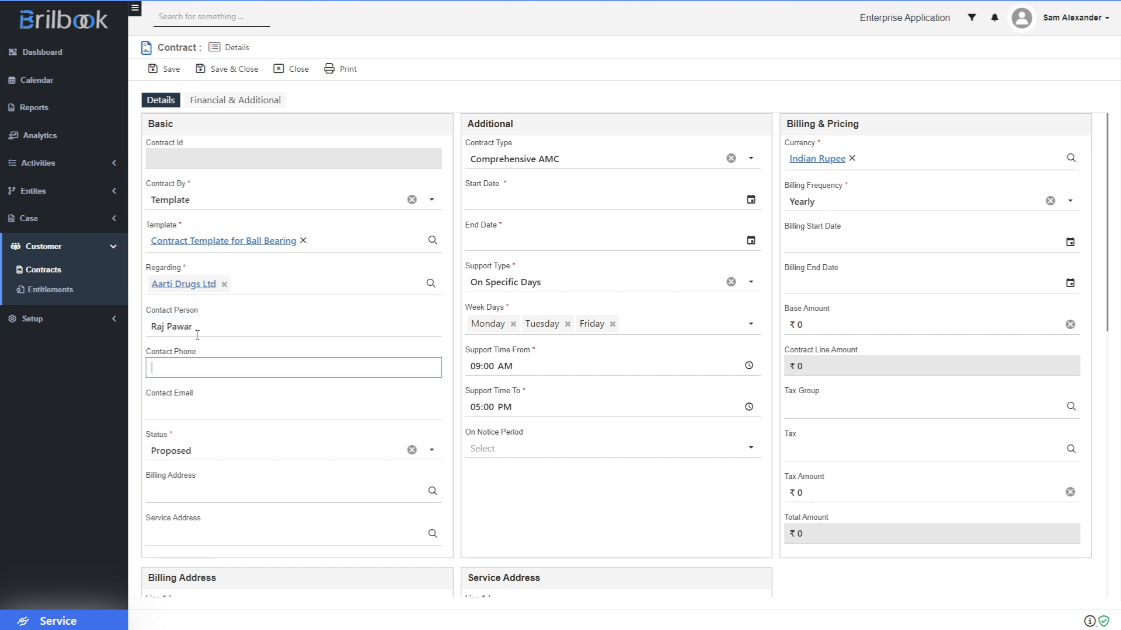
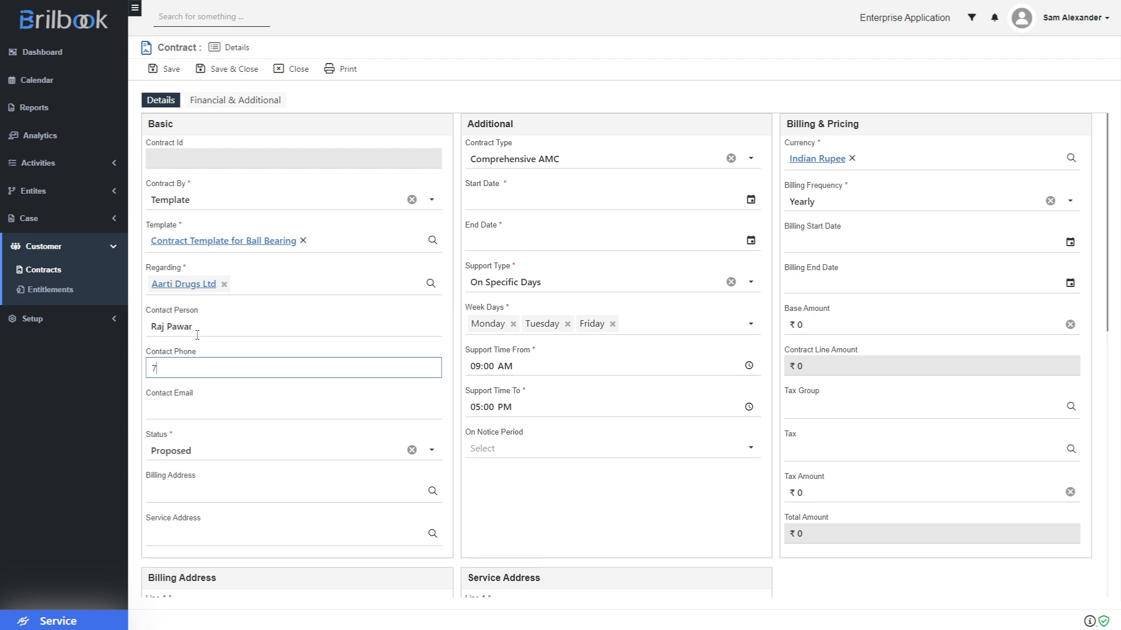
pyautogui.press('Tab')
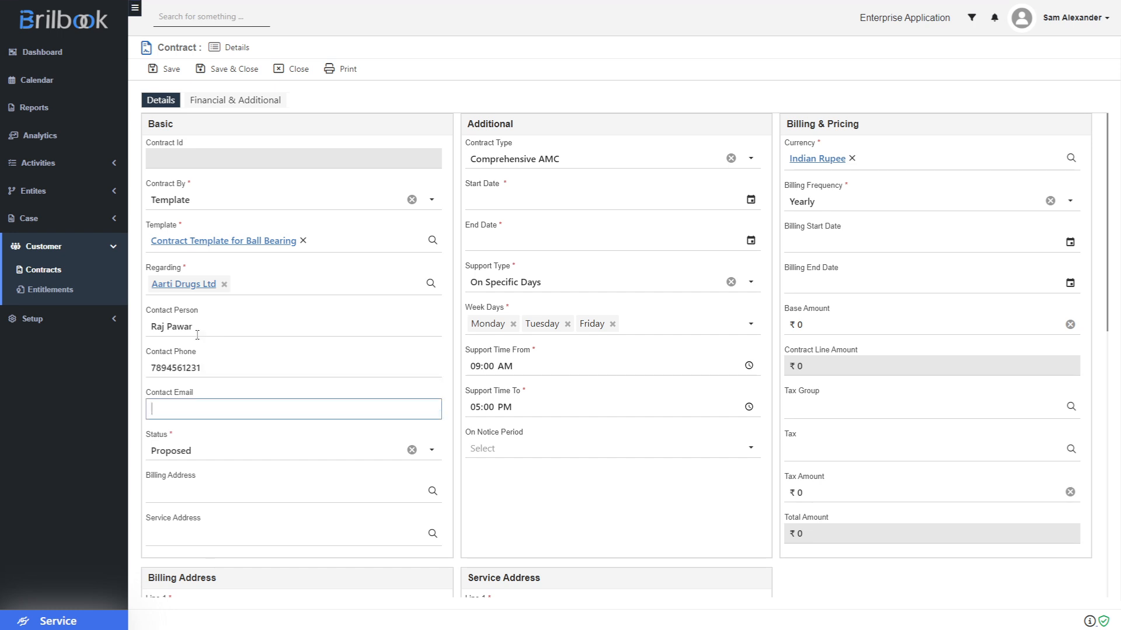
# - Set both the billing and service addresses to A-11
pyautogui.click(283, 499)
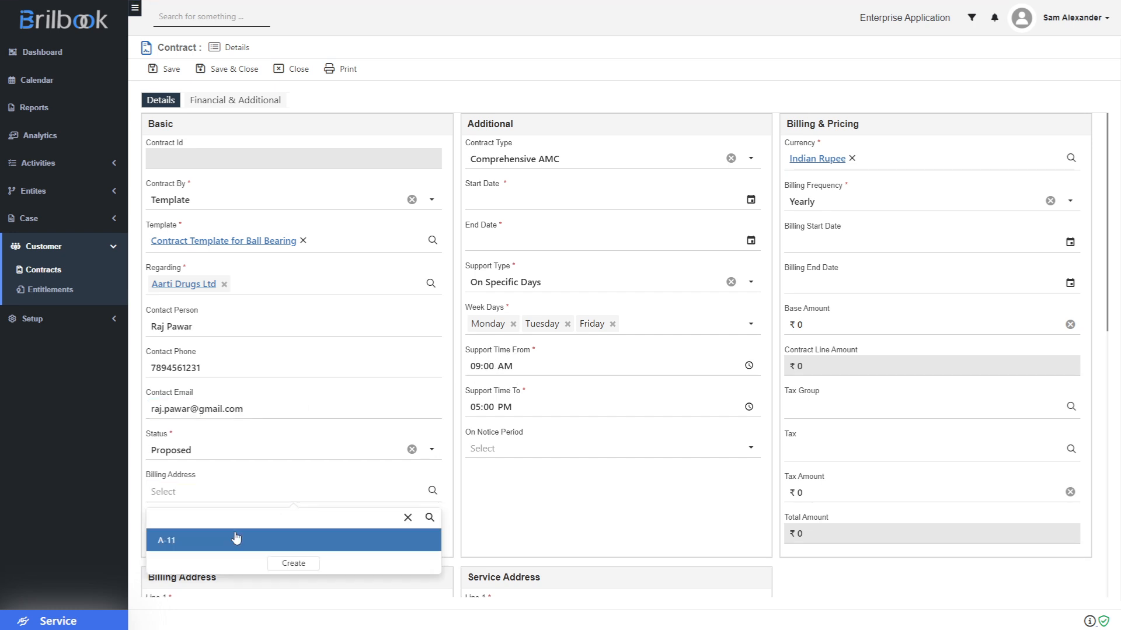
pyautogui.click(235, 536)
pyautogui.click(235, 536)
pyautogui.click(238, 582)
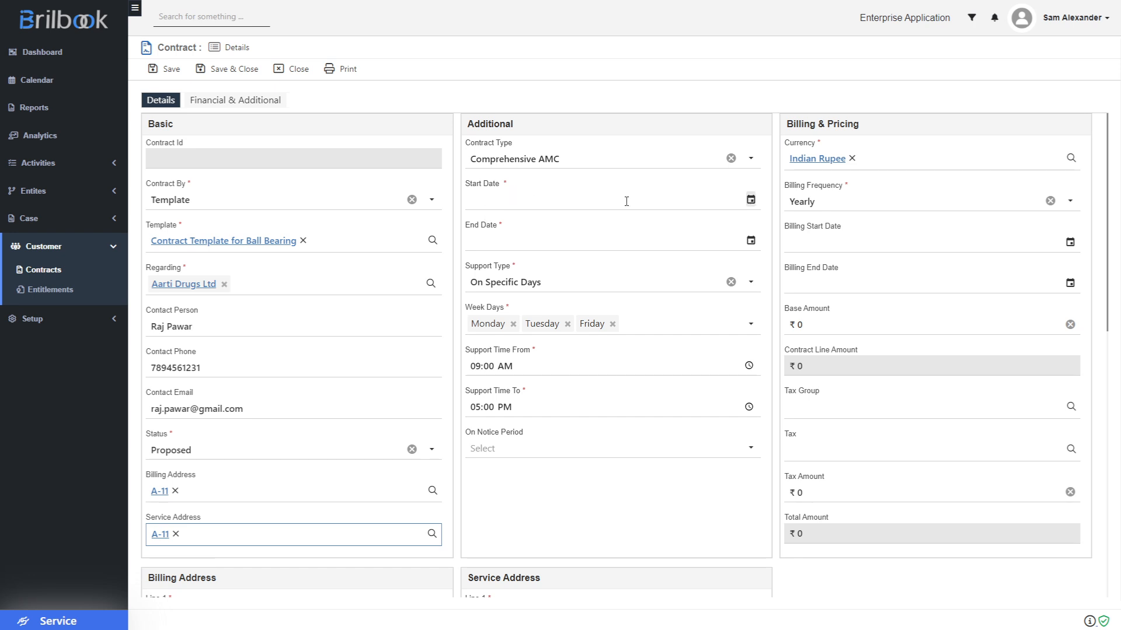
# - Set the contract to start 23/06/2025 and end 22/06/2026
pyautogui.click(751, 200)
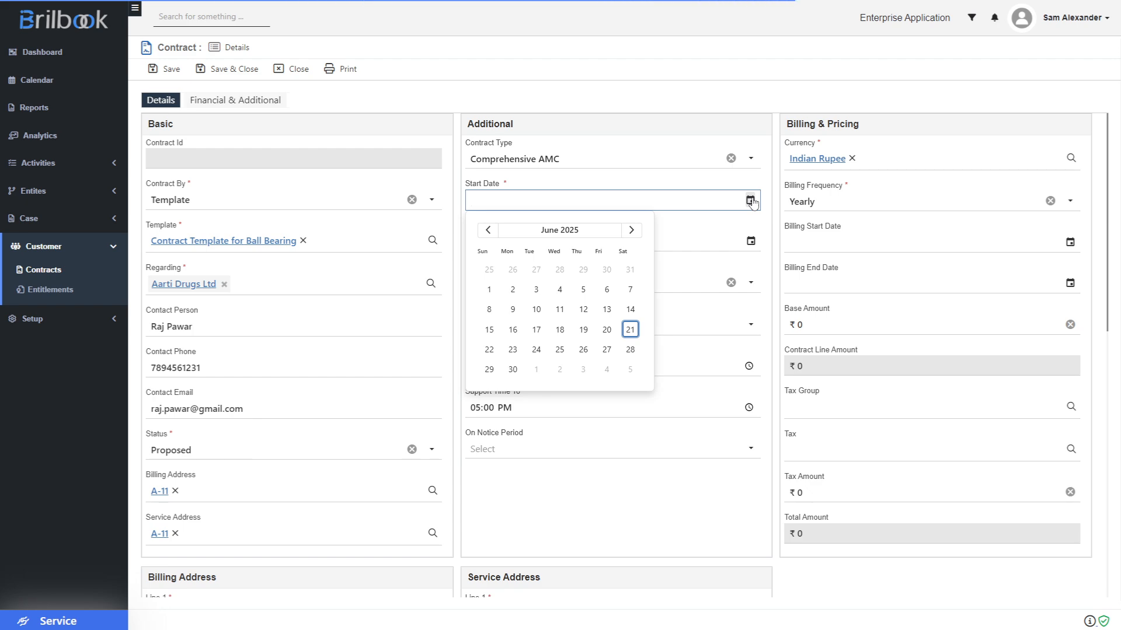
pyautogui.click(514, 349)
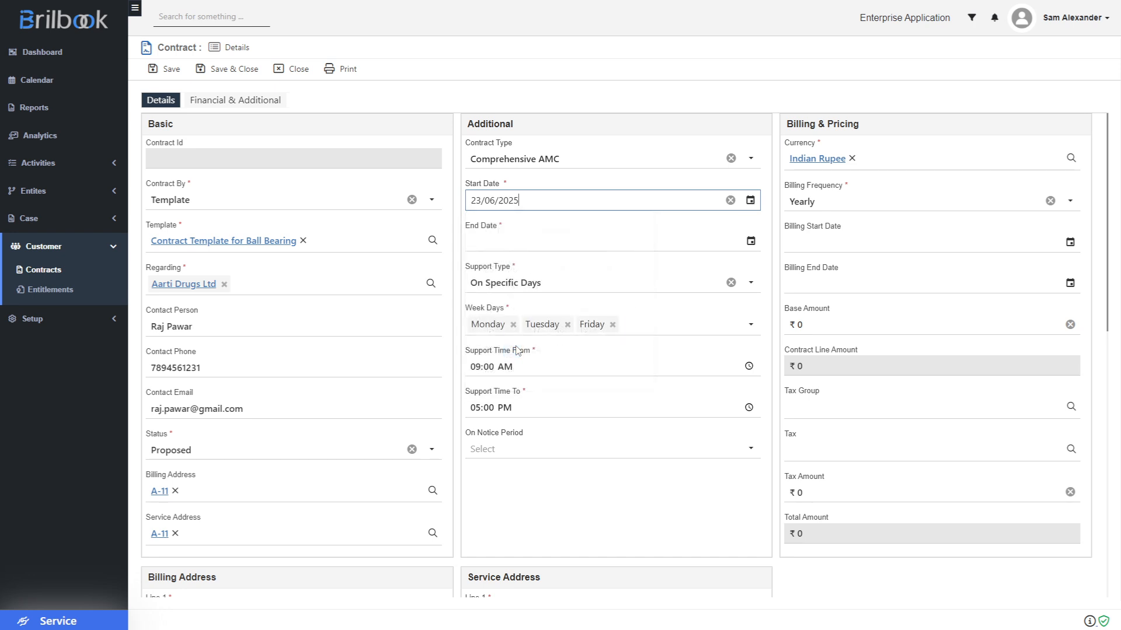
pyautogui.click(750, 241)
pyautogui.click(565, 276)
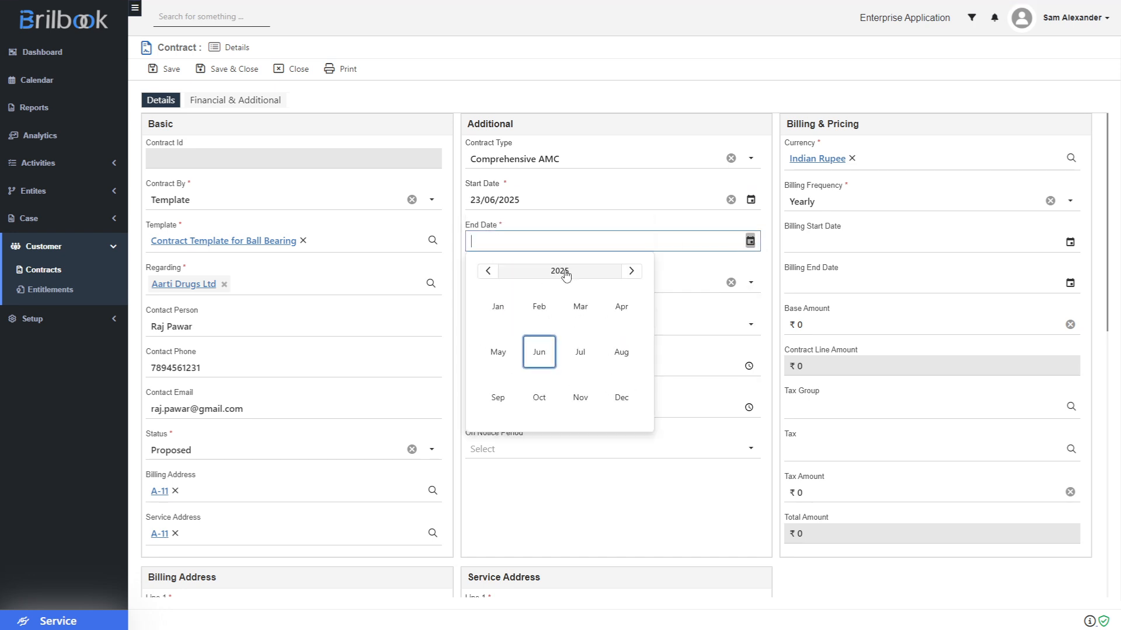
pyautogui.click(631, 271)
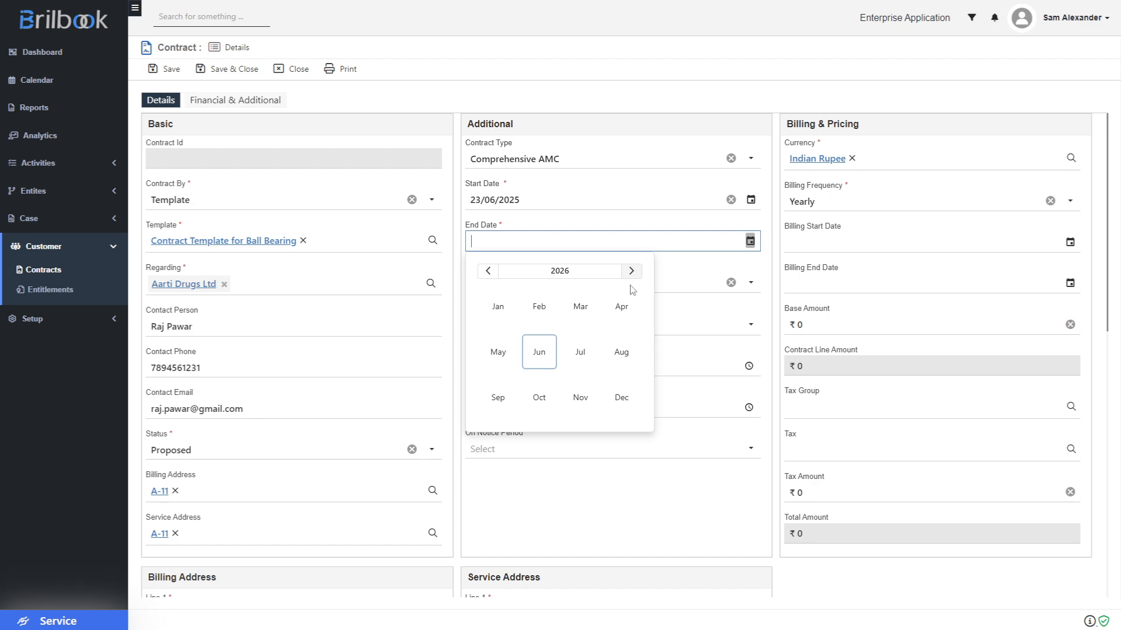
pyautogui.click(540, 354)
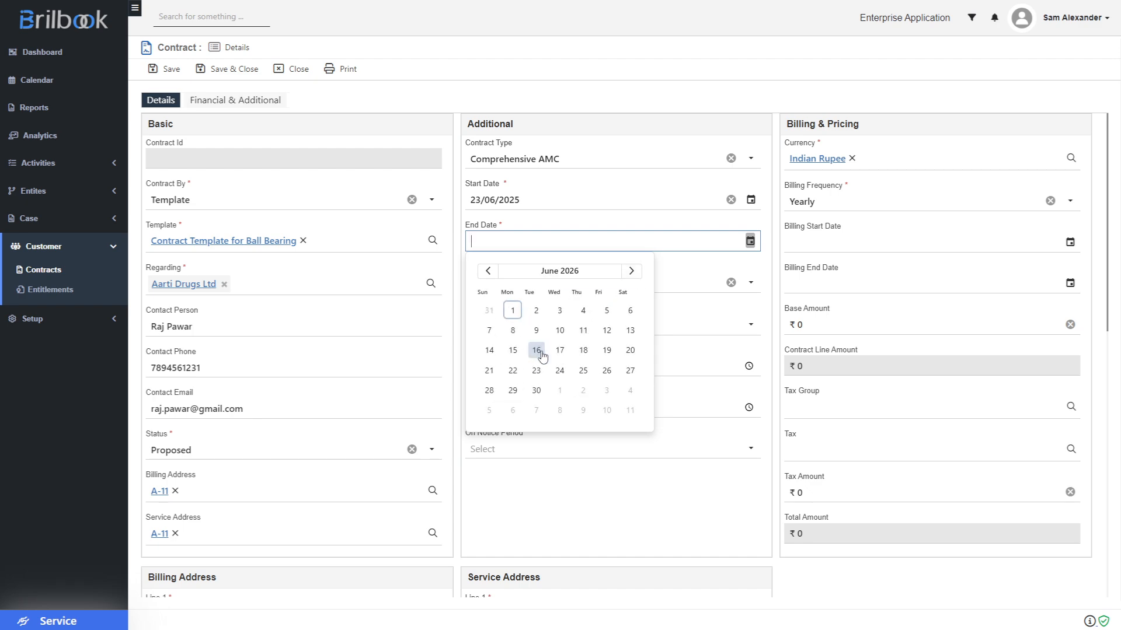
pyautogui.click(513, 372)
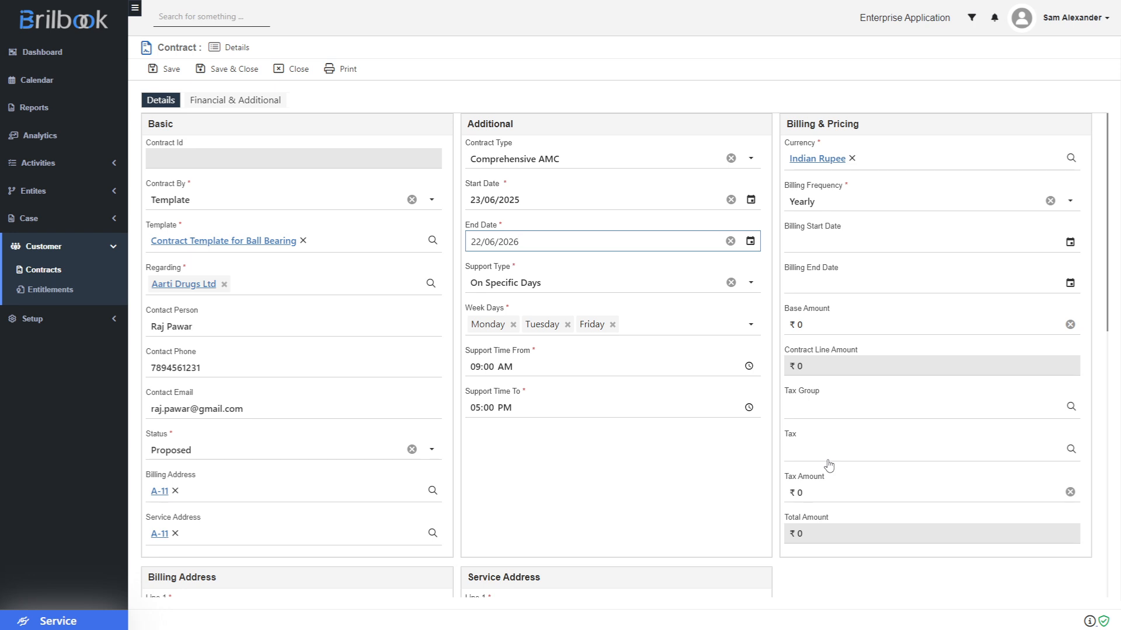
pyautogui.scroll(-1, 701, 465)
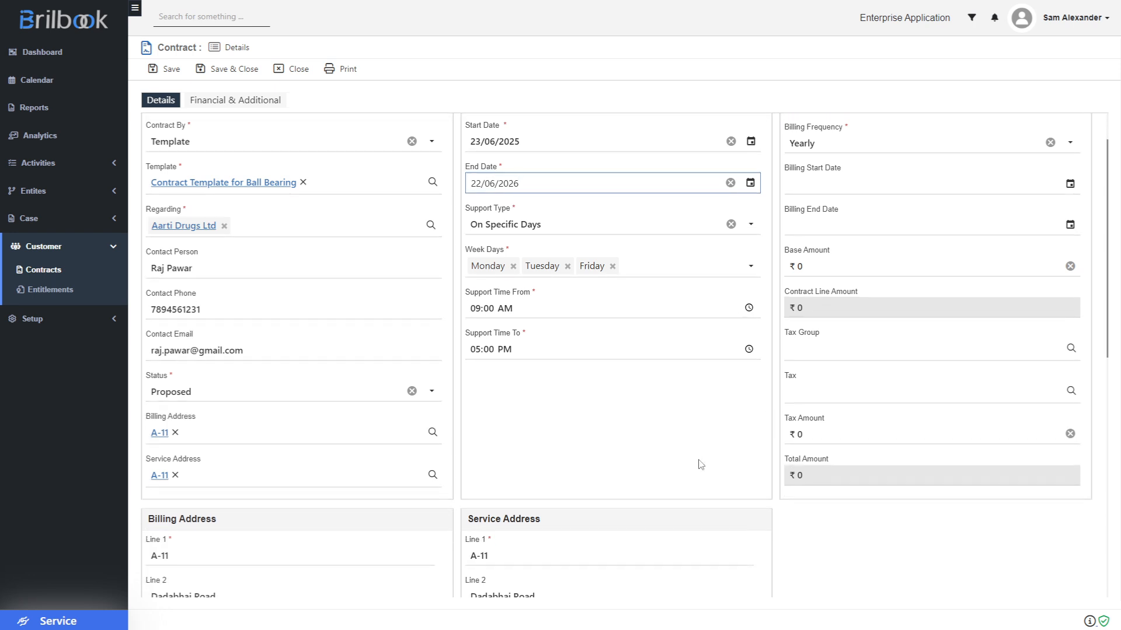
pyautogui.scroll(1, 700, 464)
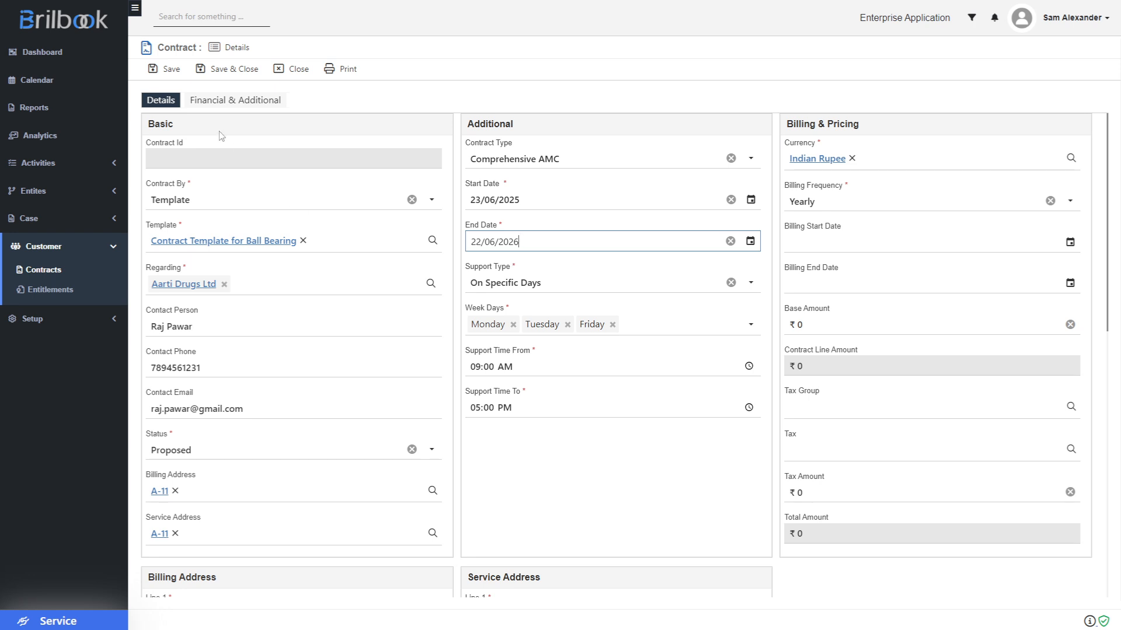
# - Save the contract as CON0002 and view its inherited Contract Lines
pyautogui.click(174, 74)
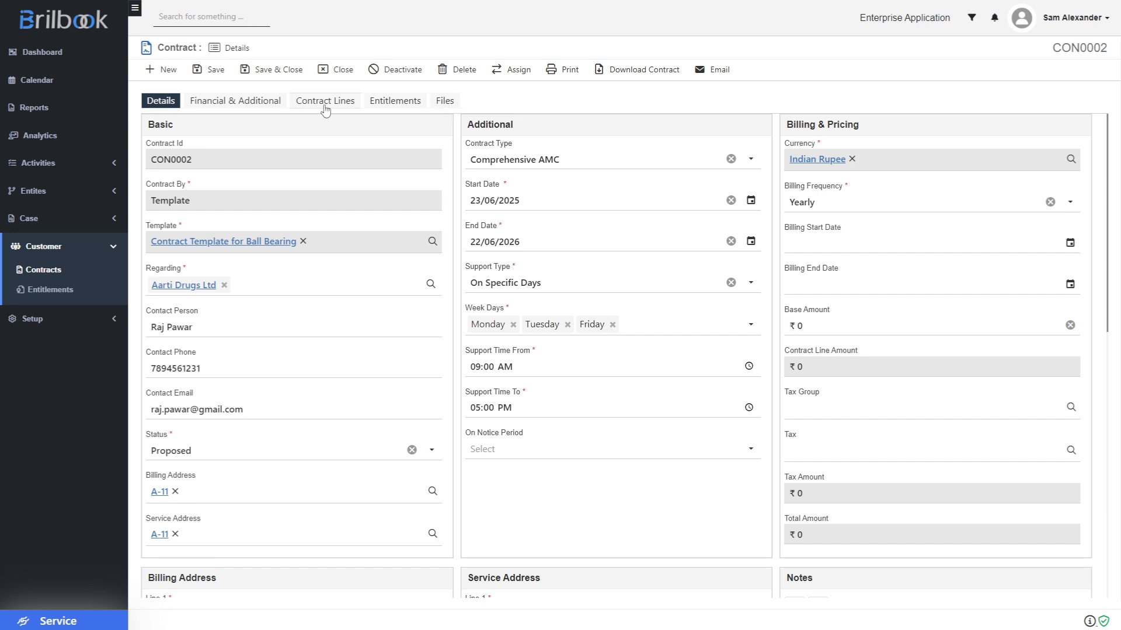
pyautogui.click(325, 110)
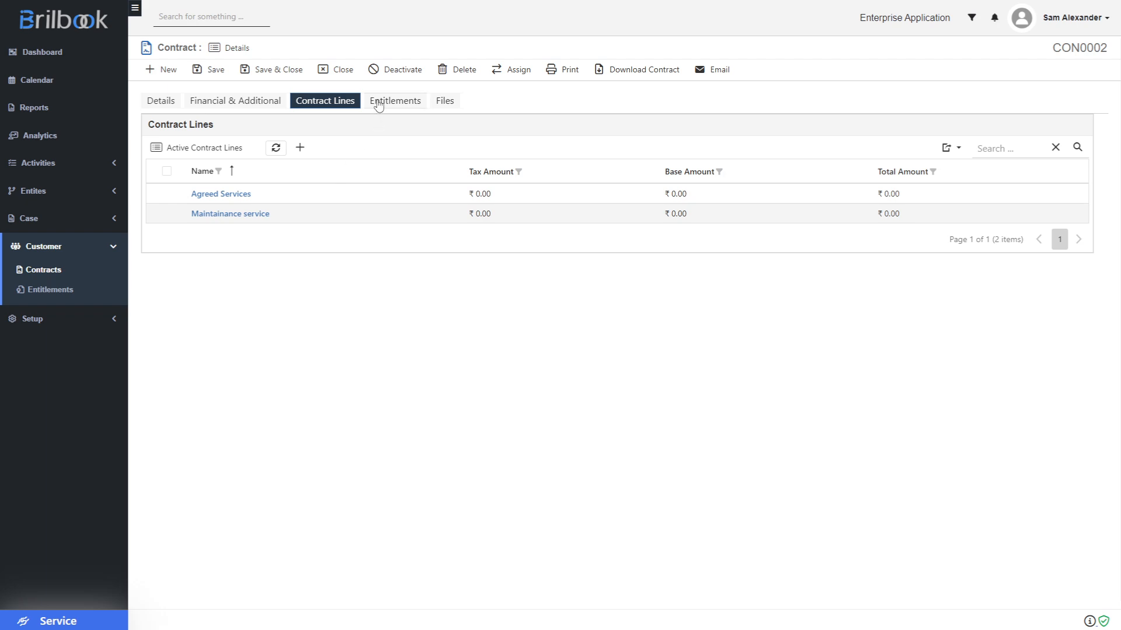
# - Review the inherited 5% Off entitlement and start a new entitlement for CON0002
pyautogui.click(378, 105)
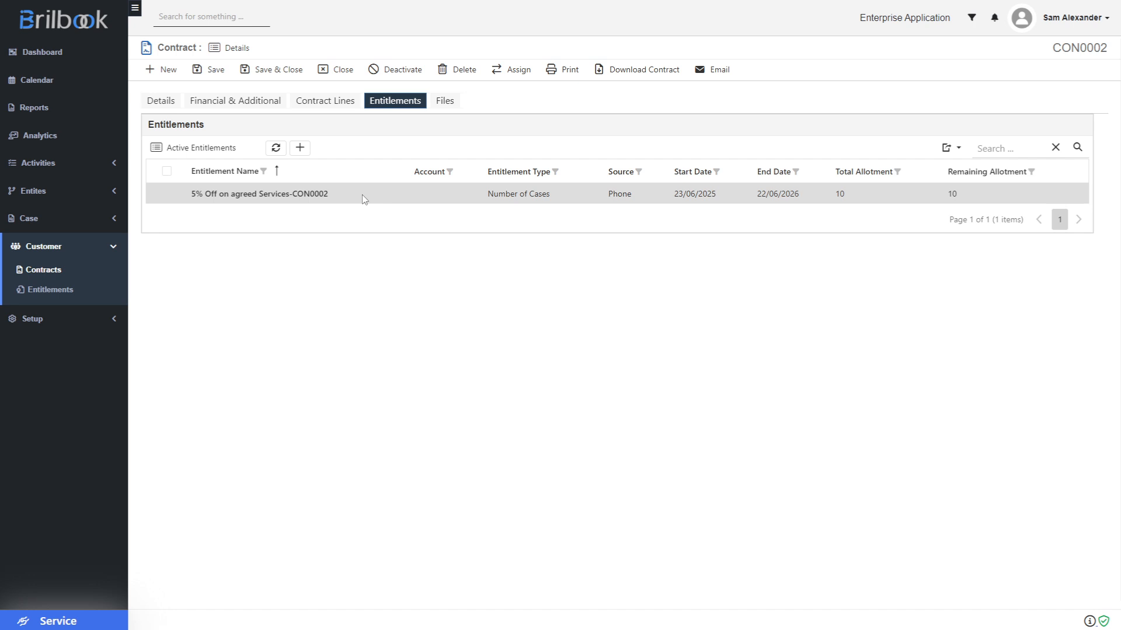
pyautogui.click(300, 148)
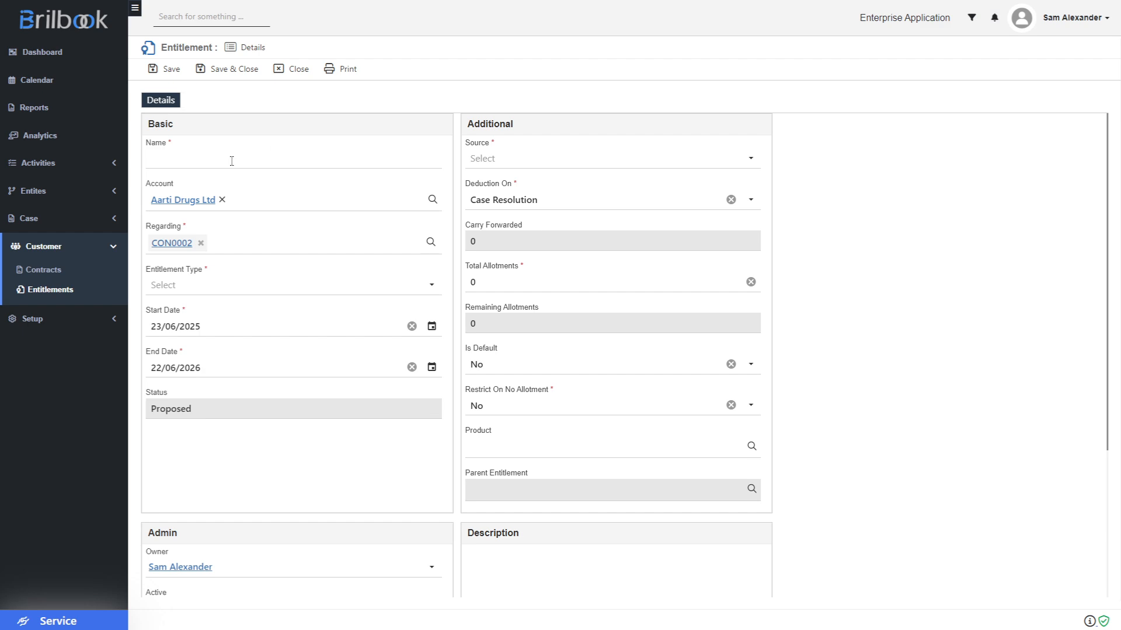
# - Name the entitlement 'Free 2 maintainance services for 1 year' with type Number of Cases
pyautogui.click(201, 163)
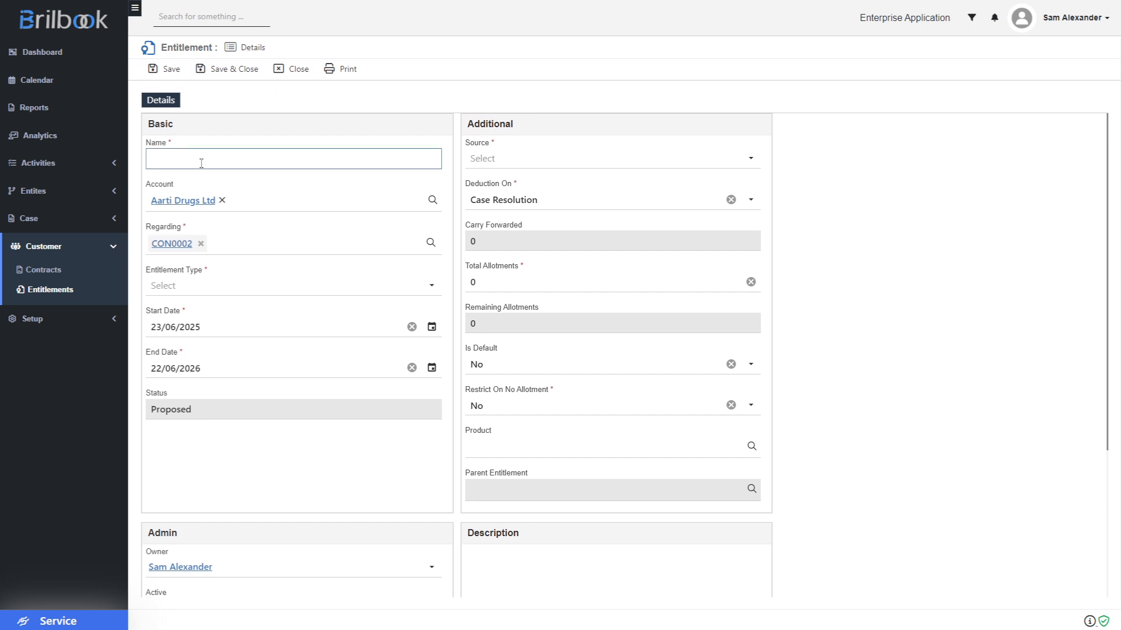
pyautogui.write('Free ')
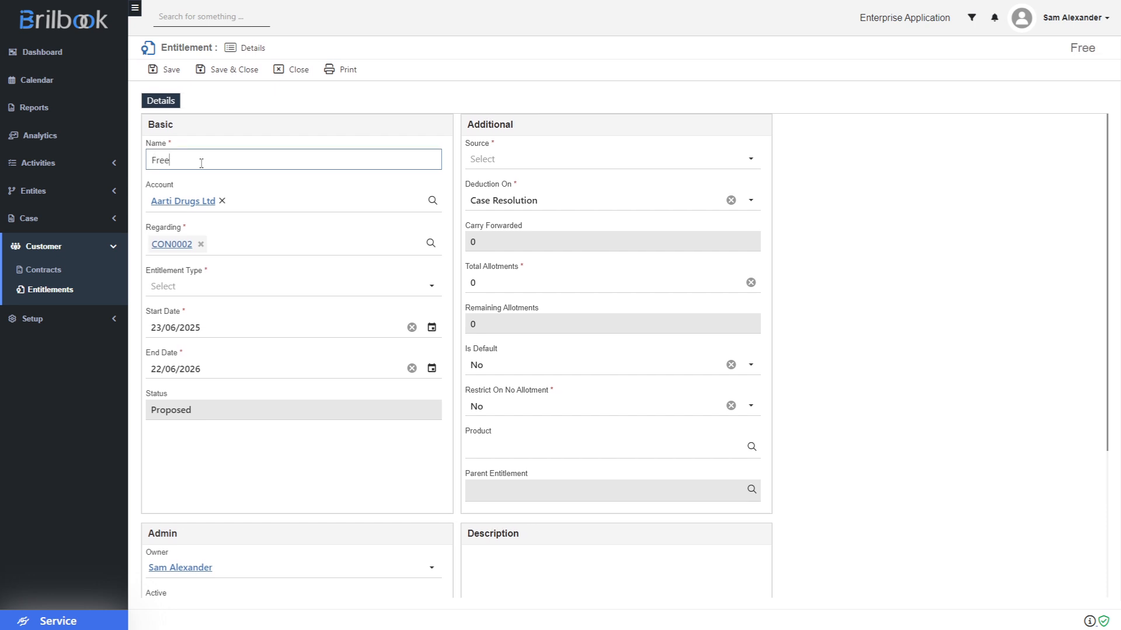
pyautogui.write('2 maintainance ser')
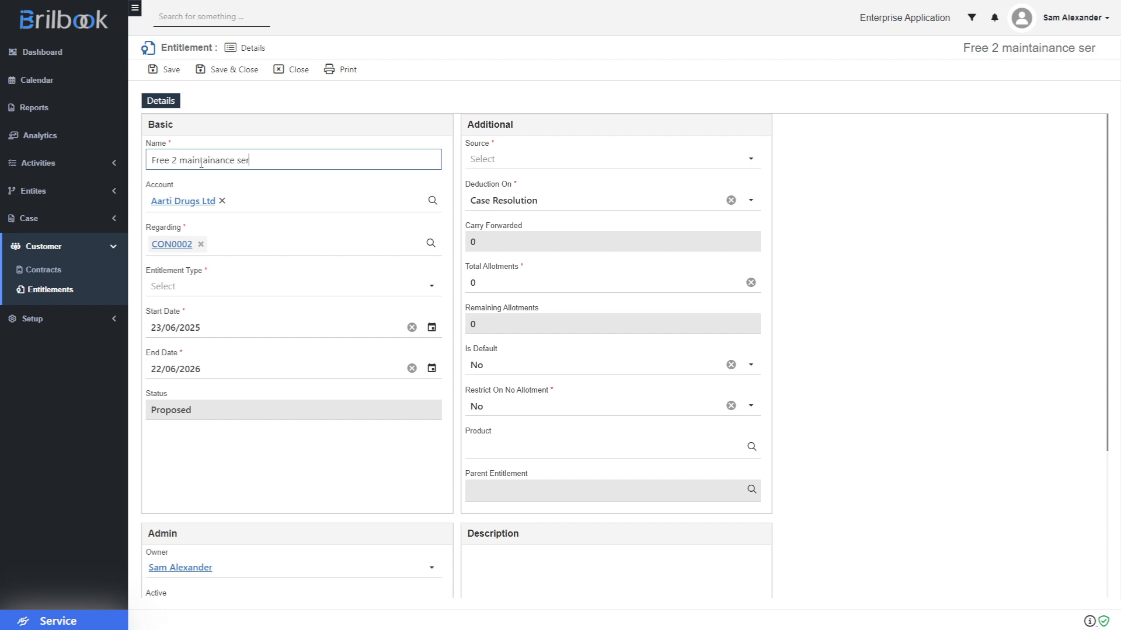
pyautogui.write('vices fo')
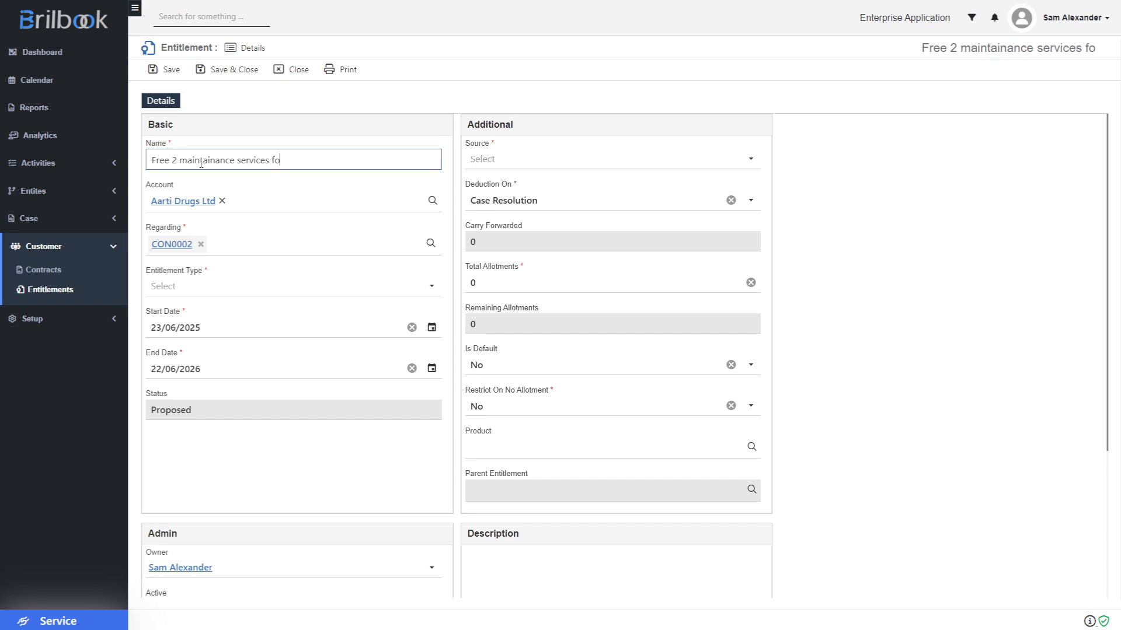
pyautogui.write('r 1 ')
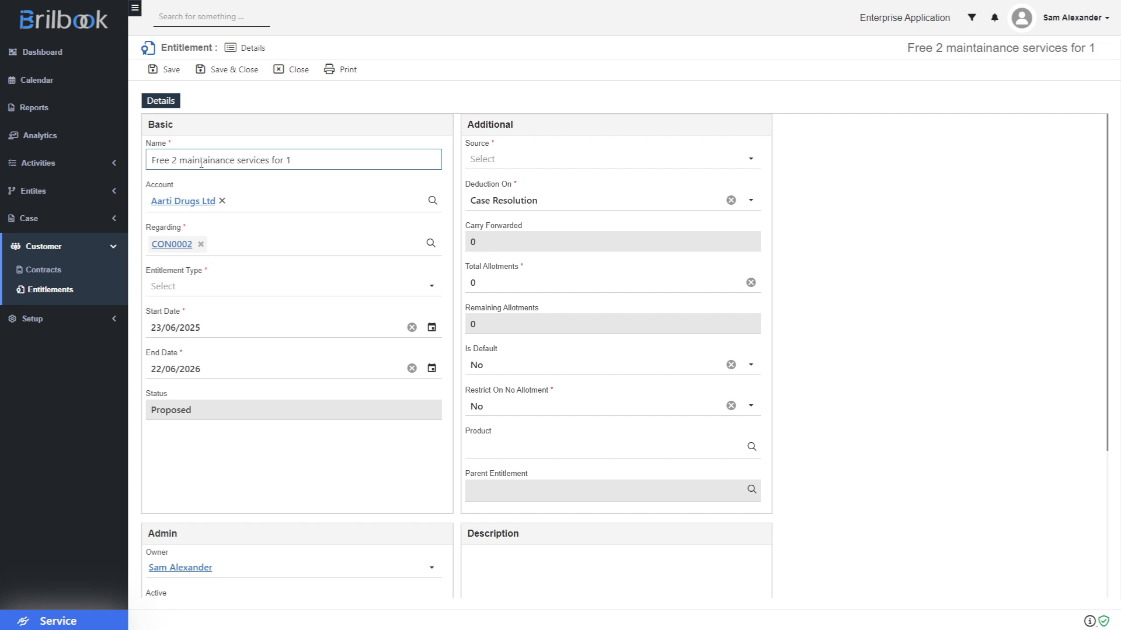
pyautogui.write('year')
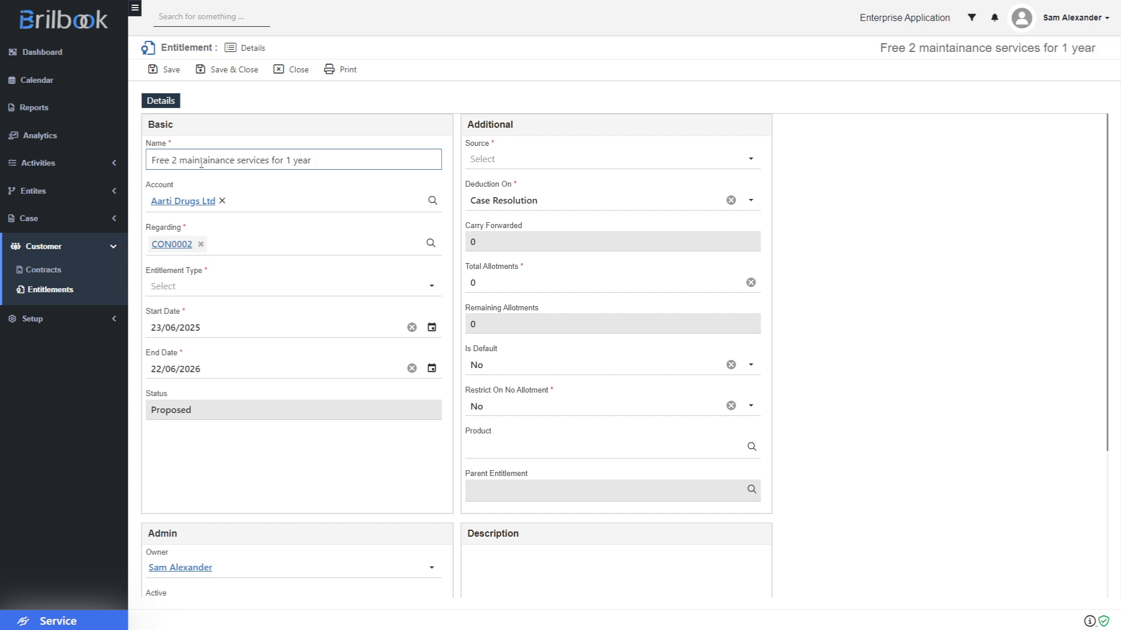
pyautogui.click(236, 290)
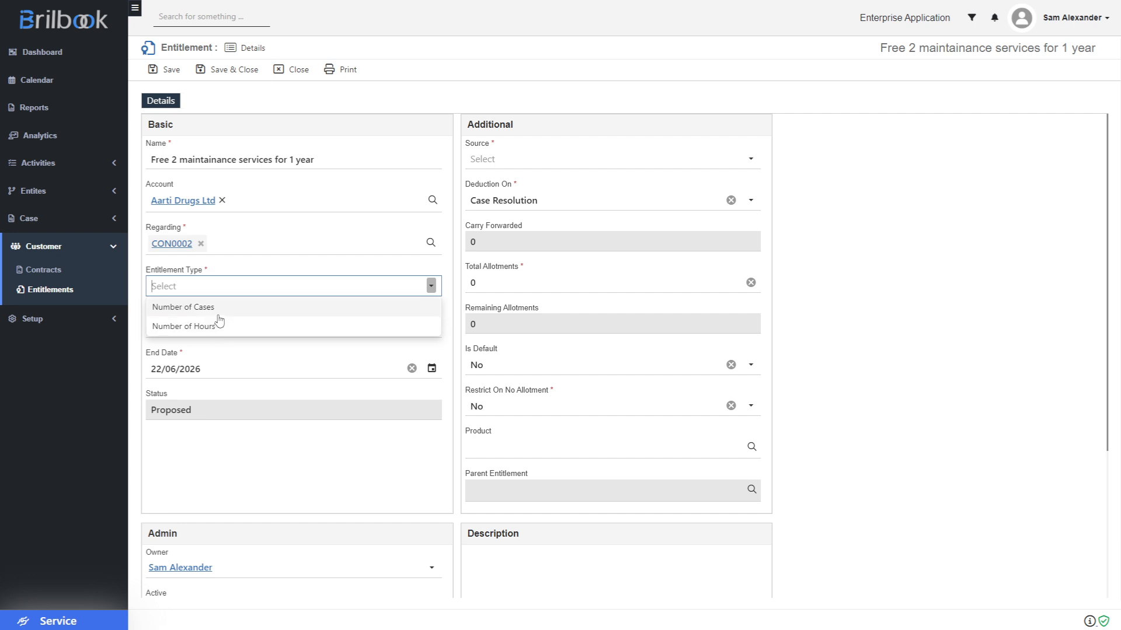
pyautogui.click(217, 312)
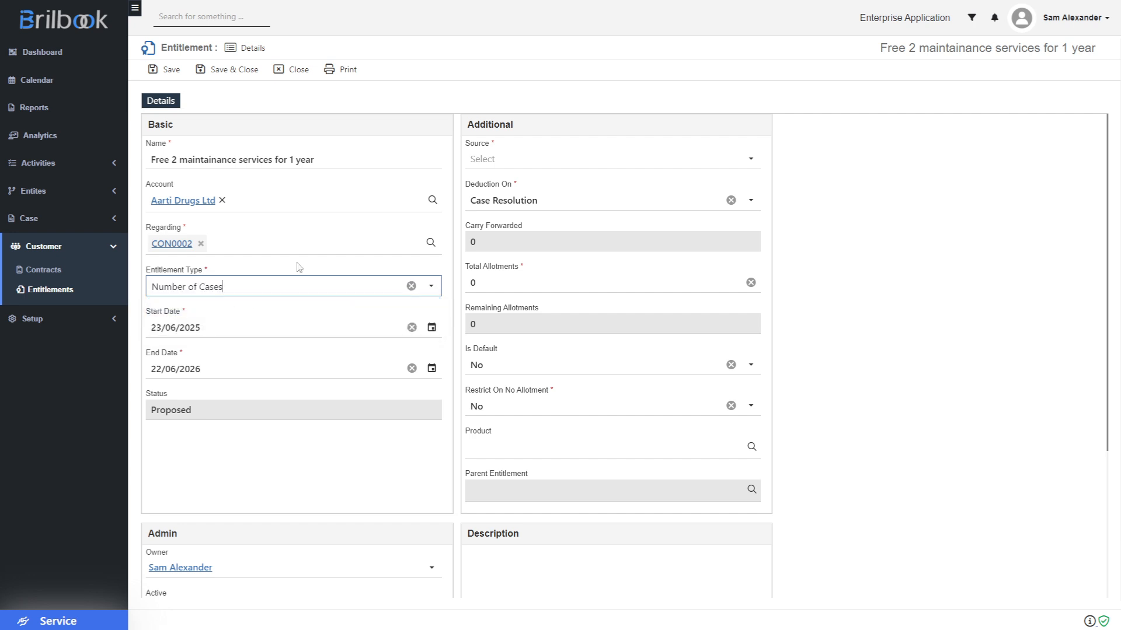
pyautogui.click(516, 165)
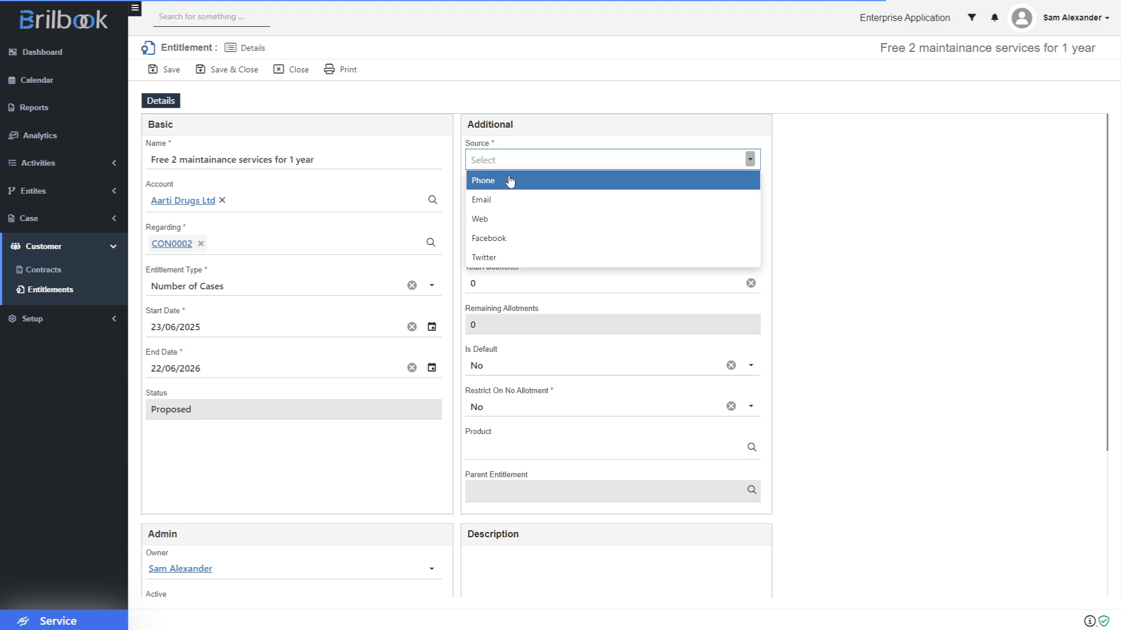
# - Set Source to Phone, deduction on Case Resolution, and 2 total allotments
pyautogui.click(509, 180)
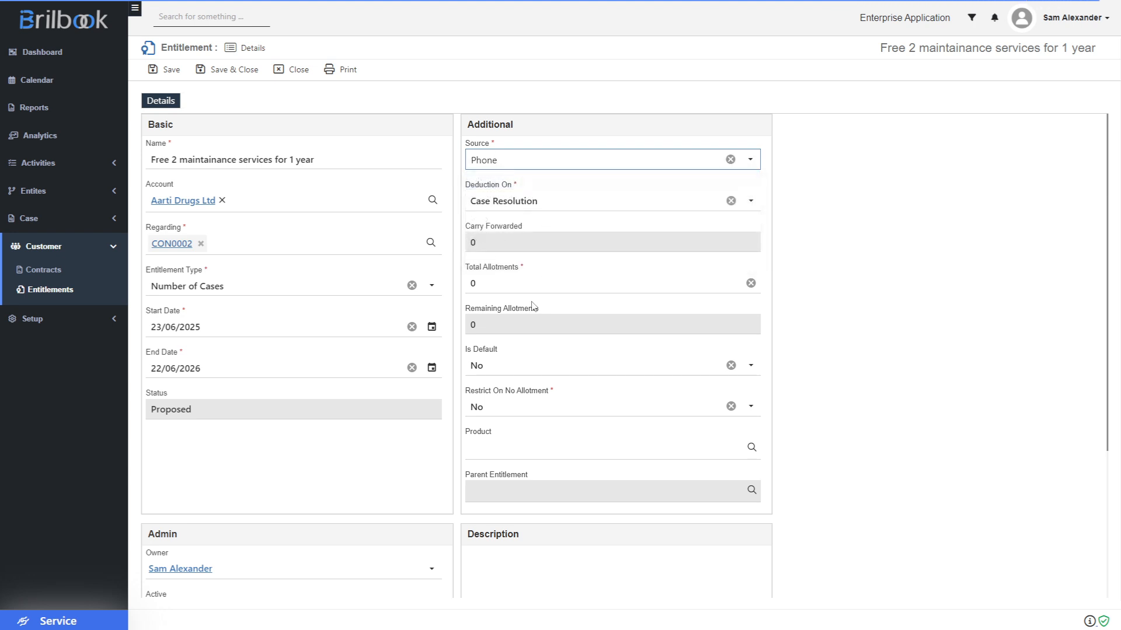
pyautogui.click(549, 205)
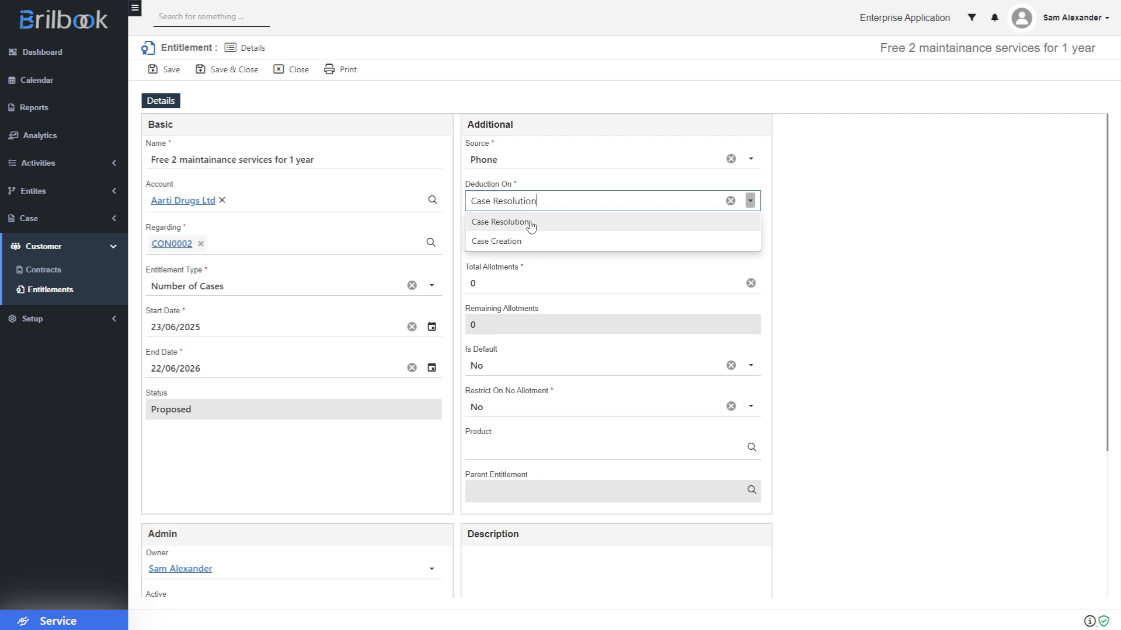
pyautogui.click(530, 226)
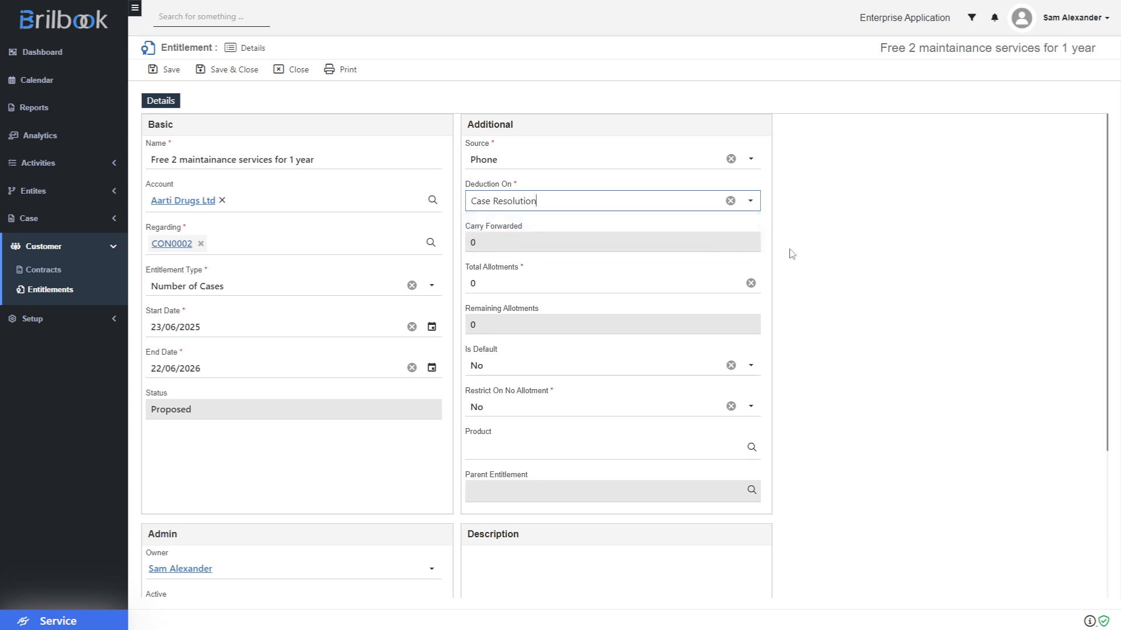
pyautogui.click(492, 282)
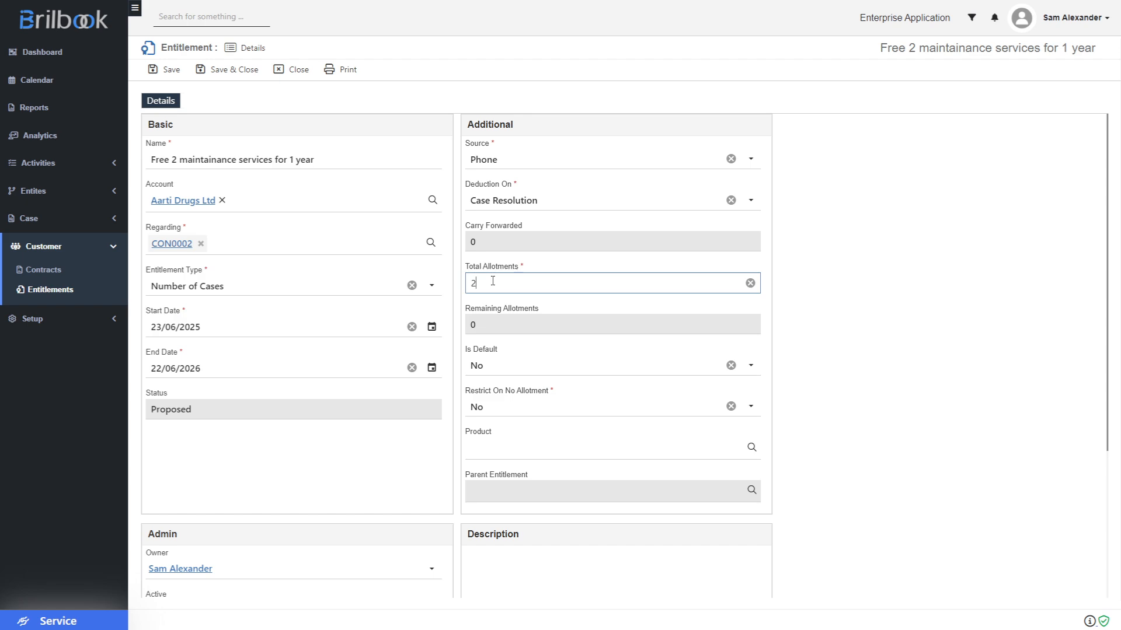
# - Set the product to Angular Contact Ball Bearings and save the entitlement
pyautogui.click(493, 448)
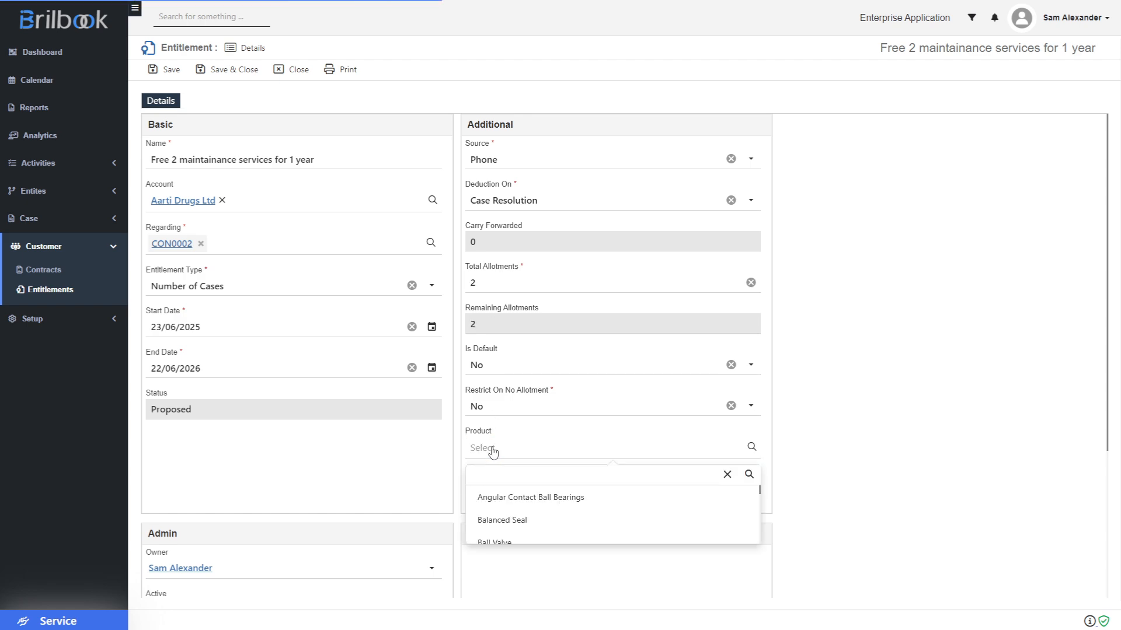
pyautogui.click(515, 500)
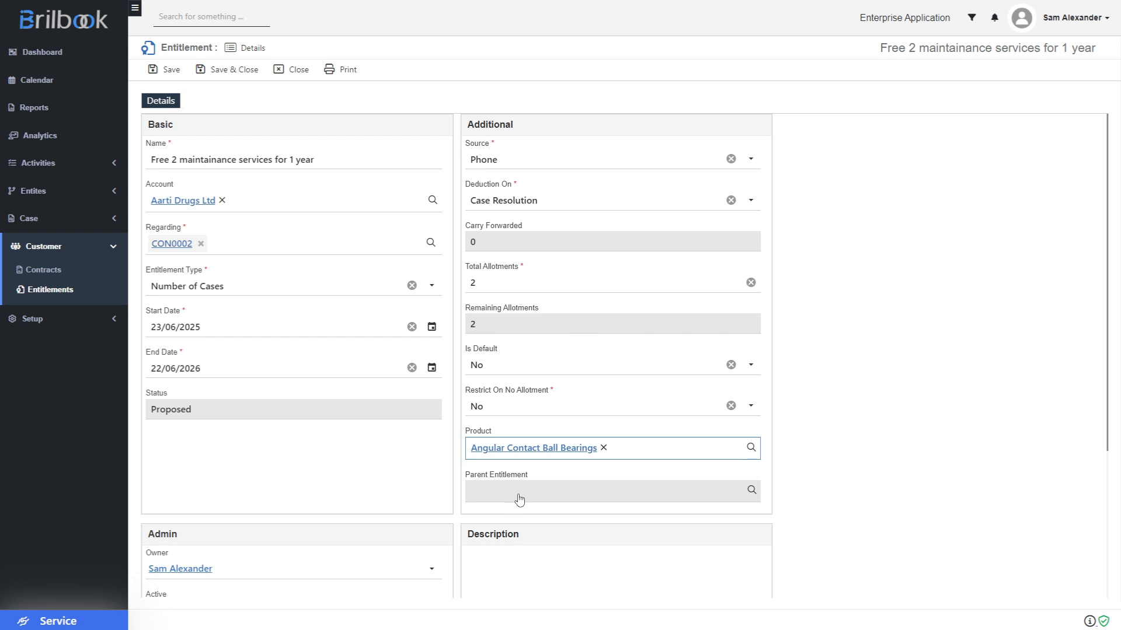
pyautogui.click(855, 434)
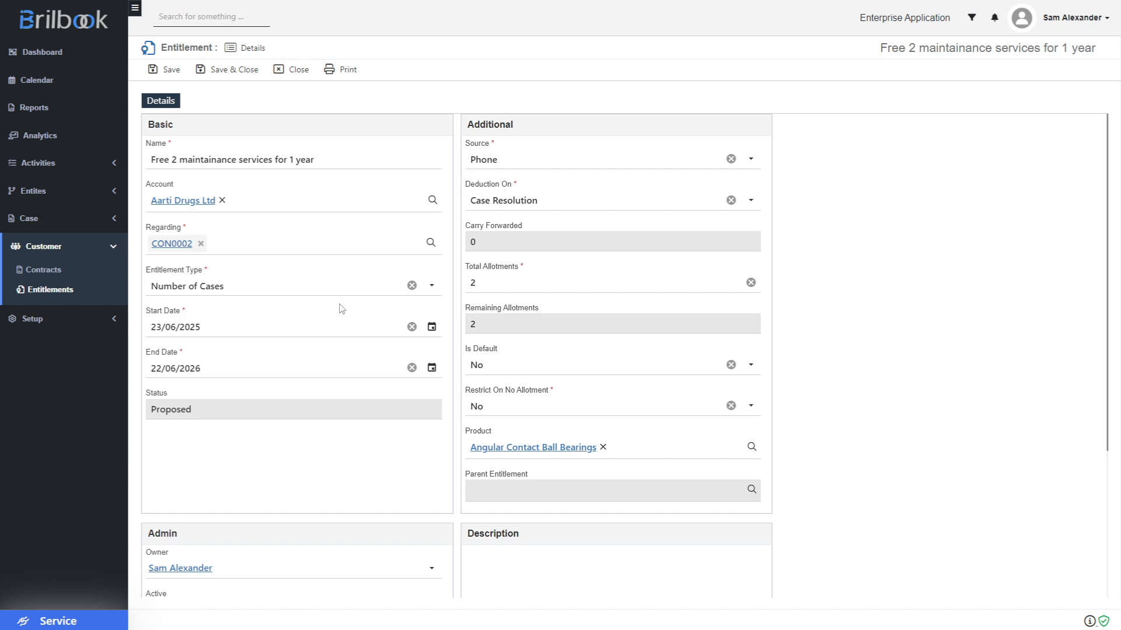
pyautogui.click(227, 71)
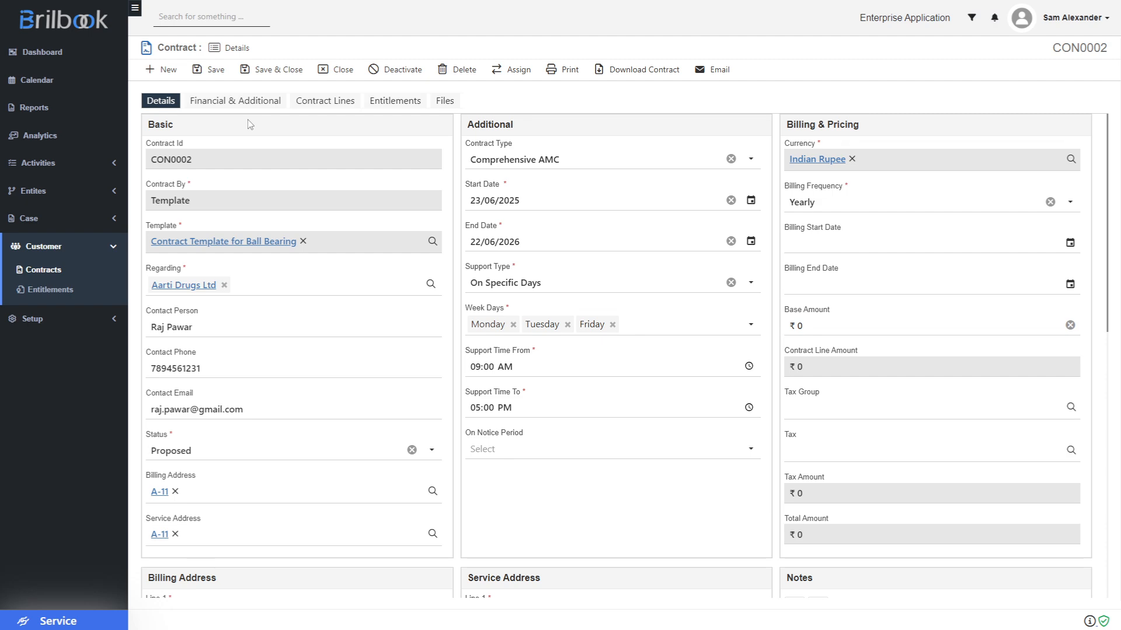
pyautogui.click(391, 103)
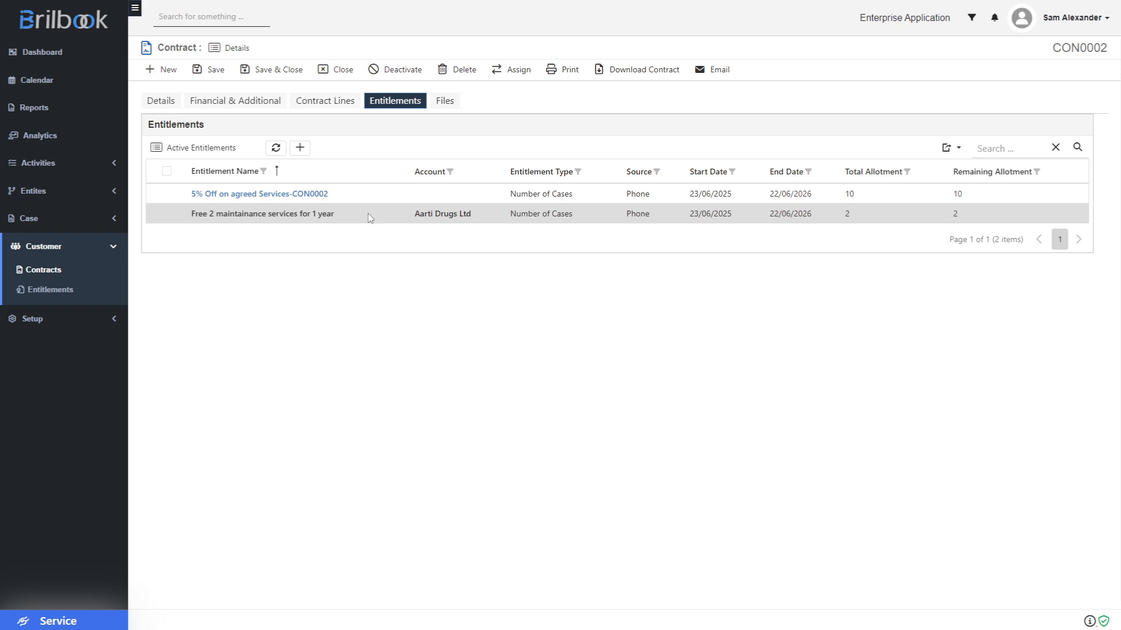
pyautogui.click(167, 101)
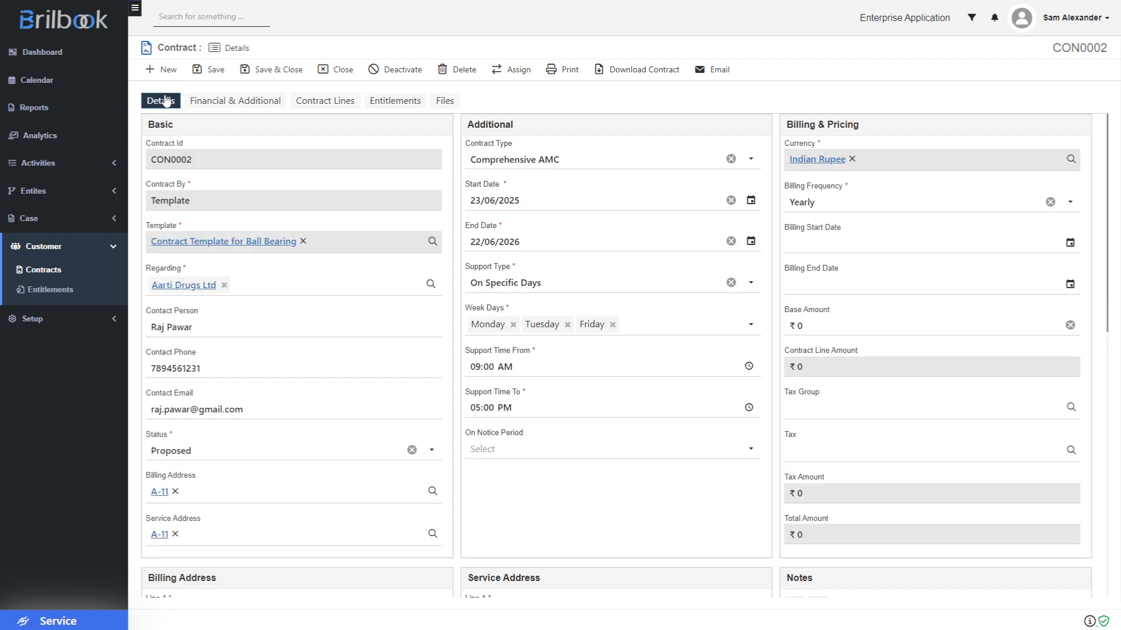